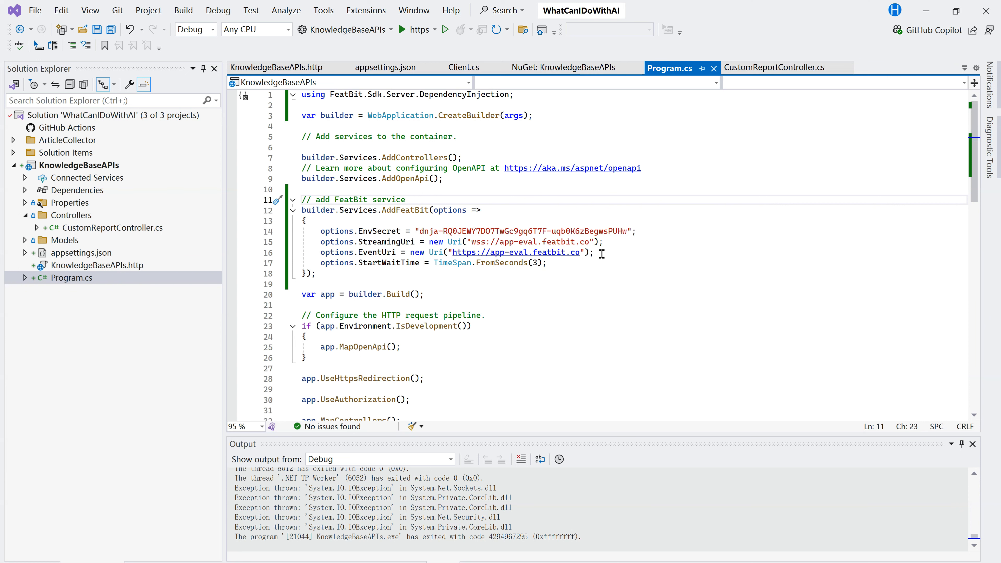
Open CustomReportController.cs and expand the collapsed fbUser block in GetReport to examine how the user is built.
double_click(113, 229)
click(686, 218)
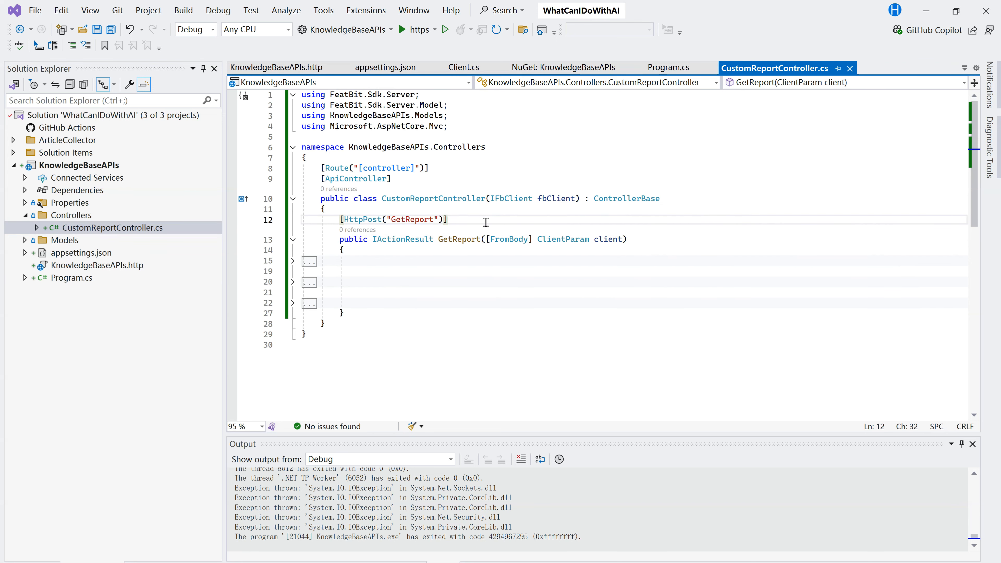
click(293, 261)
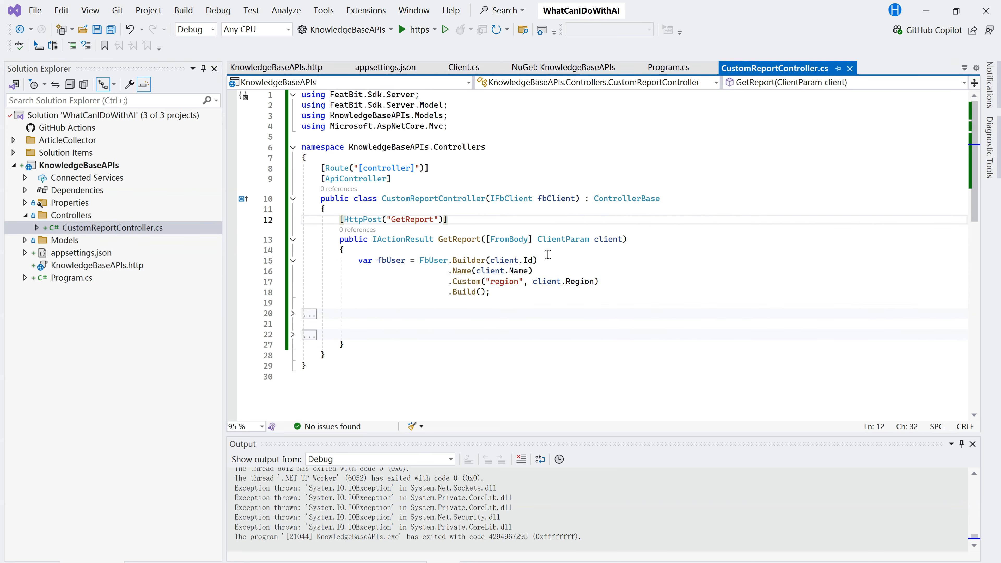
click(543, 294)
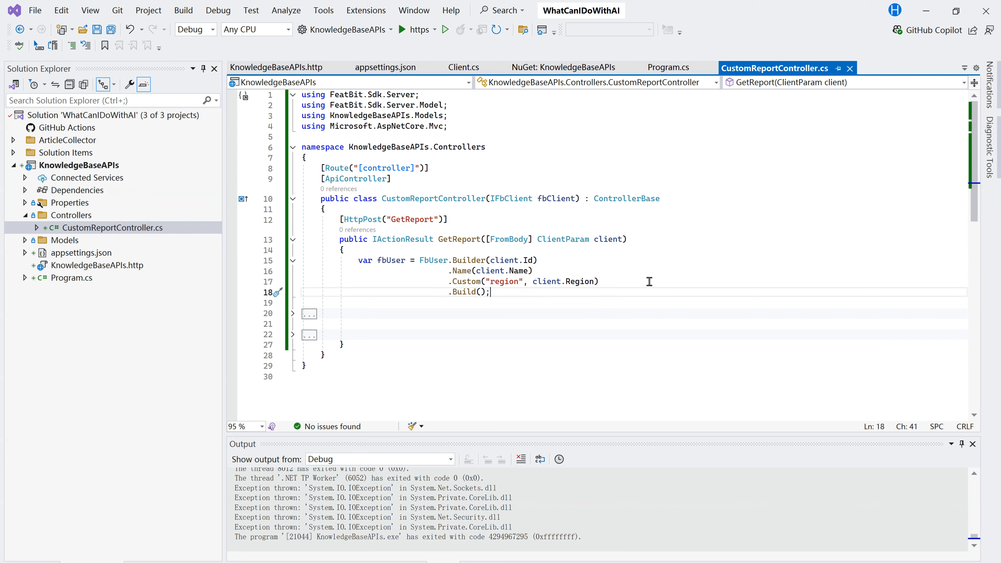
click(649, 282)
click(555, 300)
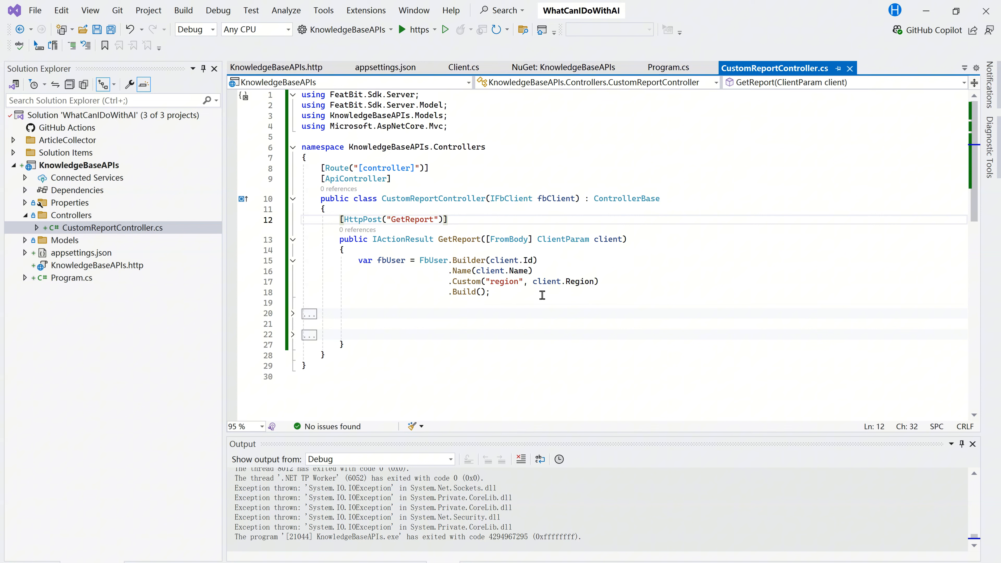
click(542, 295)
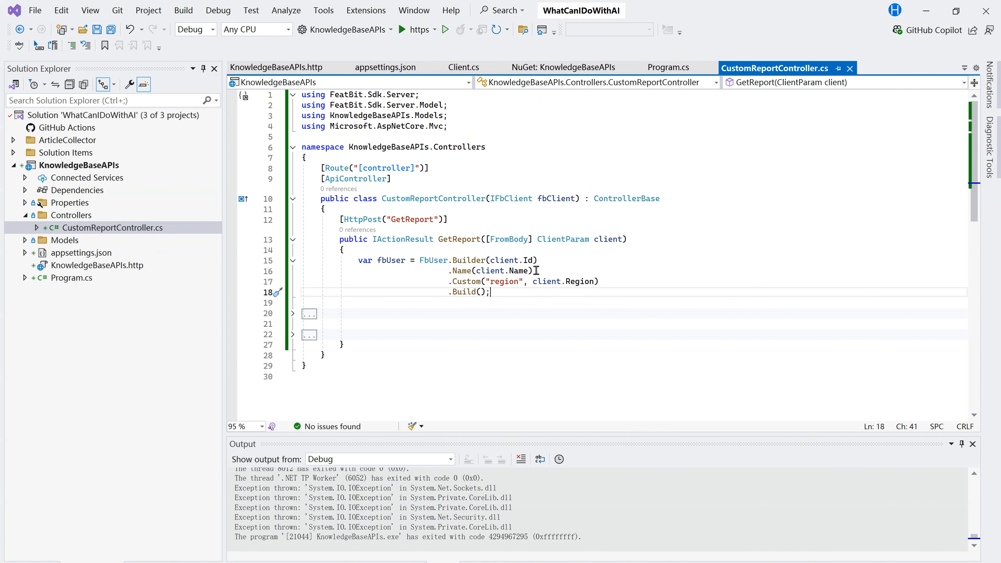
click(647, 282)
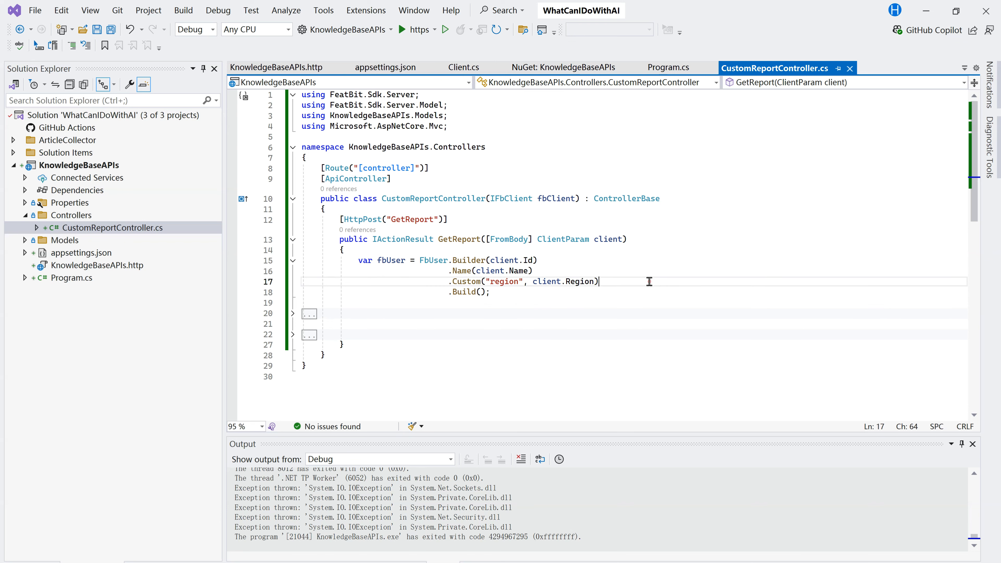
click(548, 298)
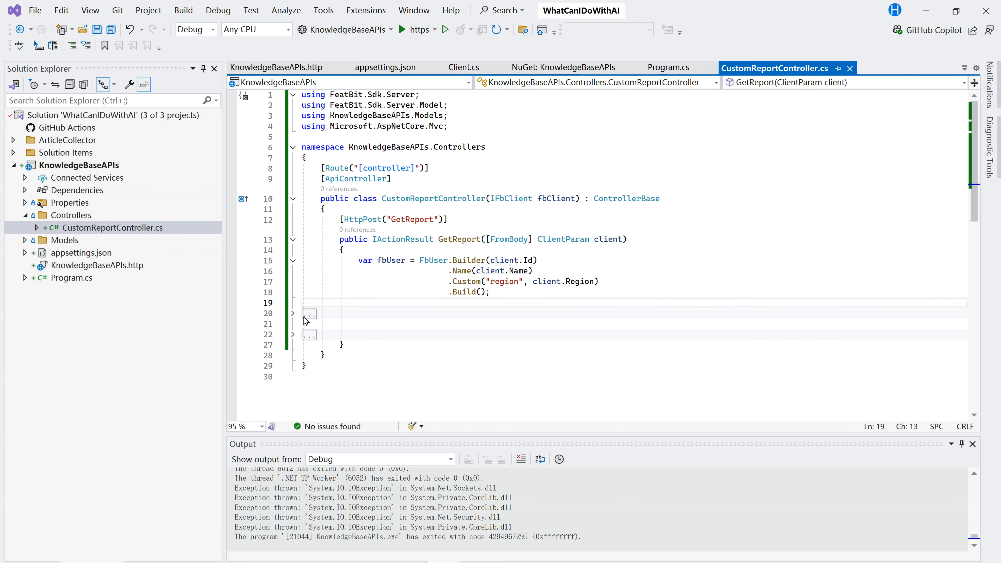
Expand the customReportFlag evaluation and the return switch in GetReport to examine how the flag decides the response.
click(293, 314)
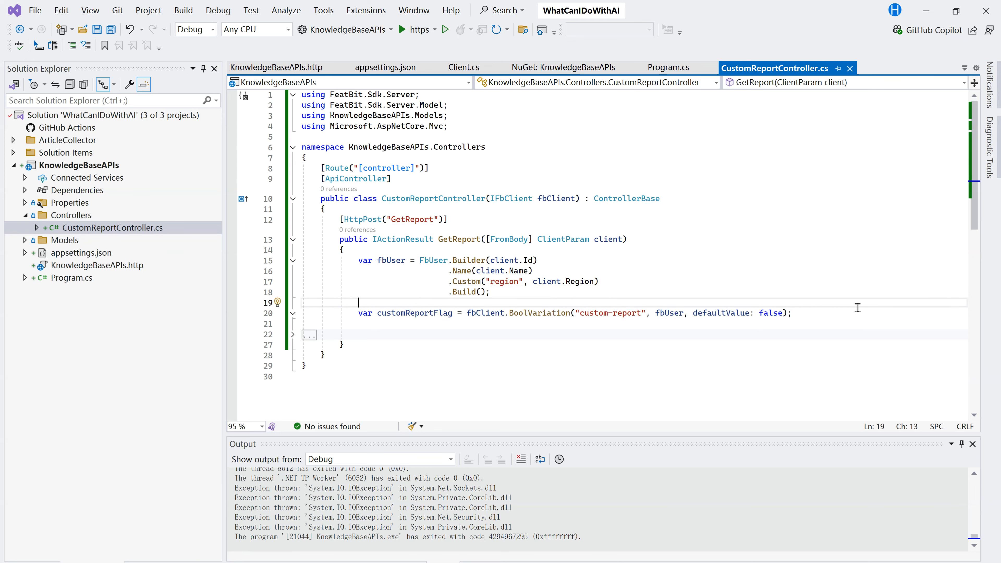
click(853, 319)
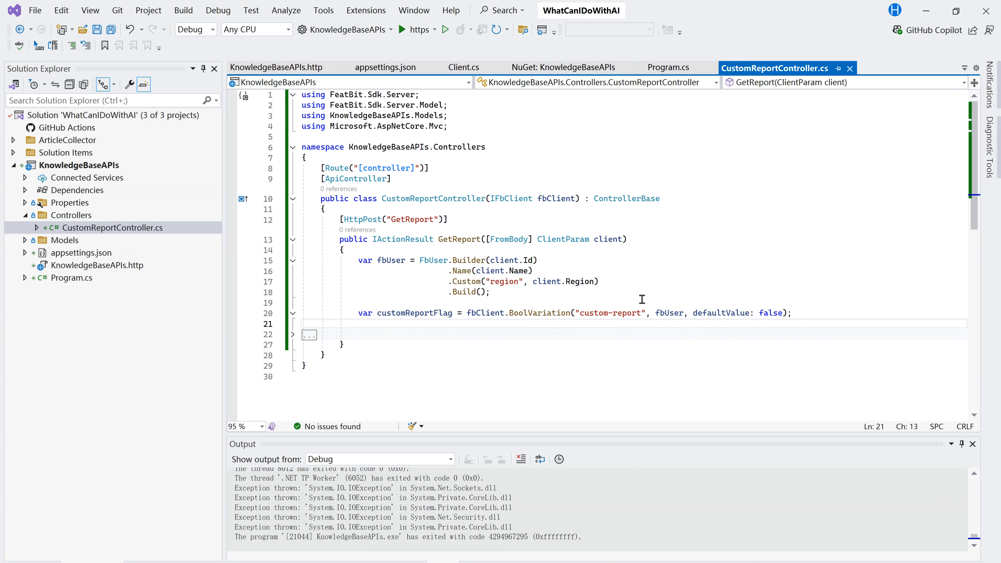
click(653, 284)
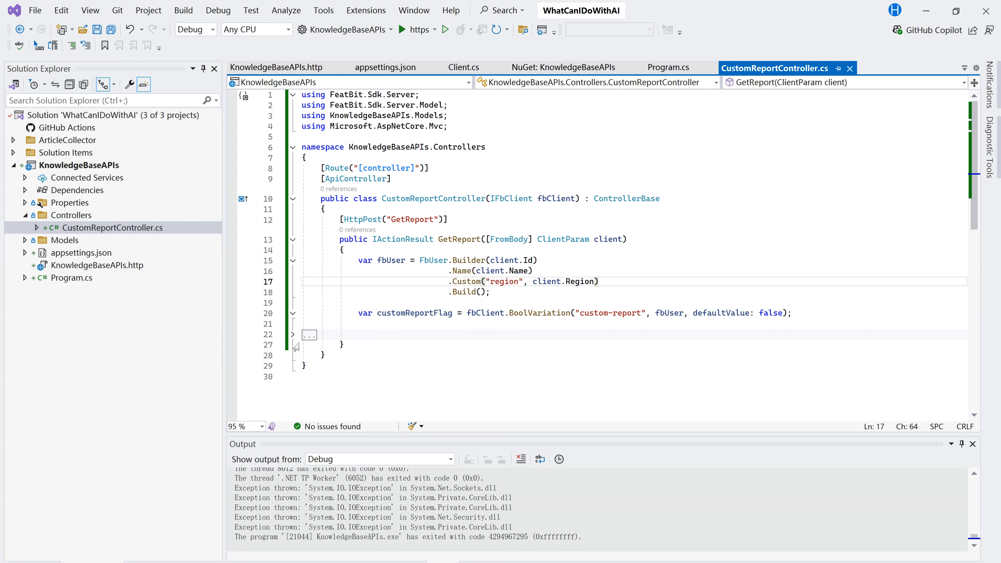
click(292, 335)
click(623, 347)
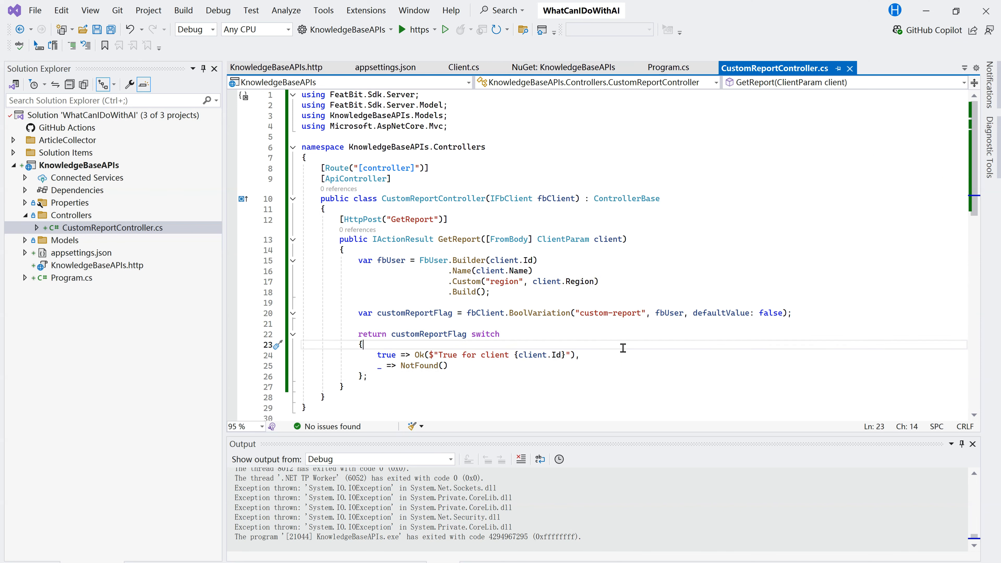
click(395, 273)
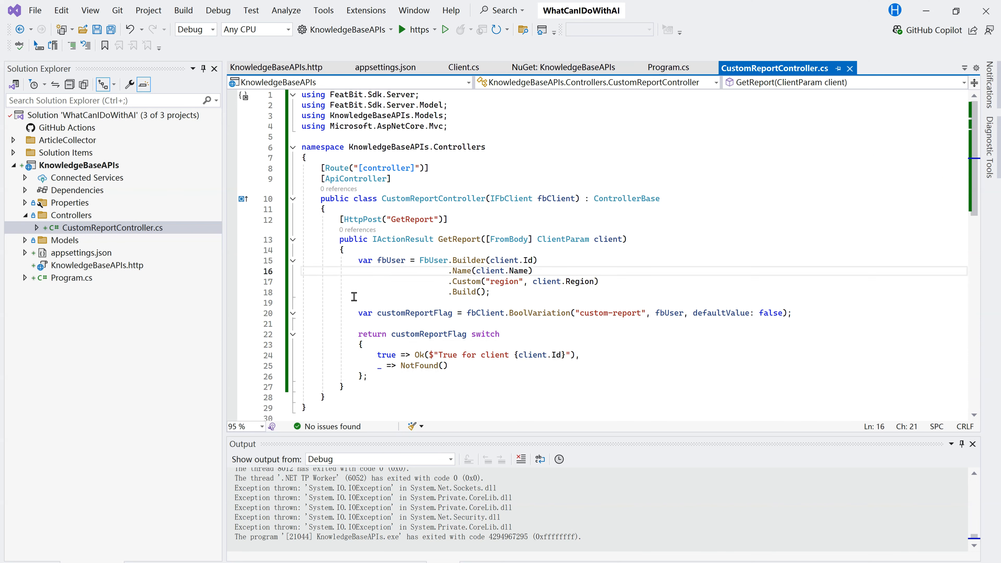
click(599, 351)
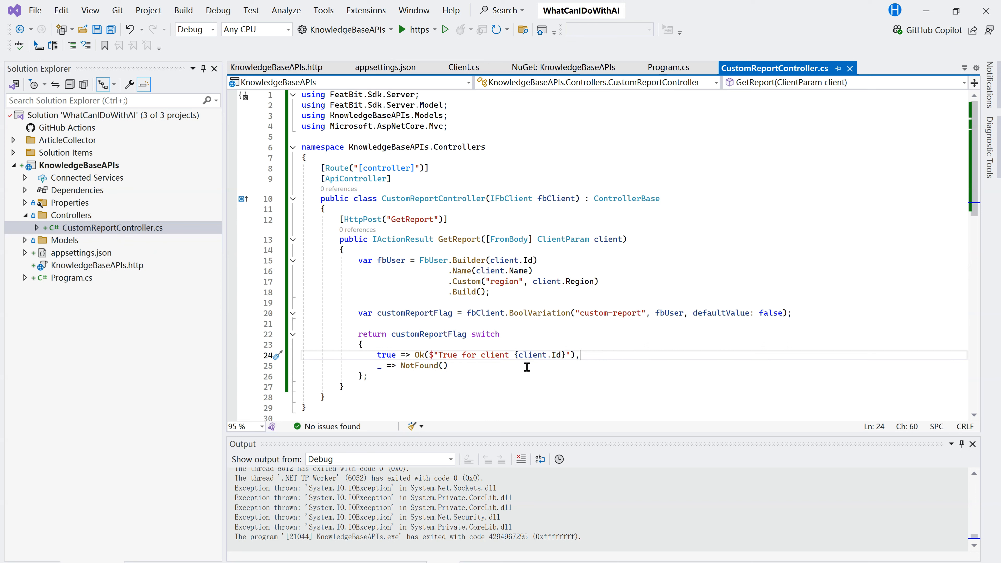
Switch to the browser, read the FeatBit Demo overview in Figma and return to the custom-report flag's targeting page.
key(alt+Tab)
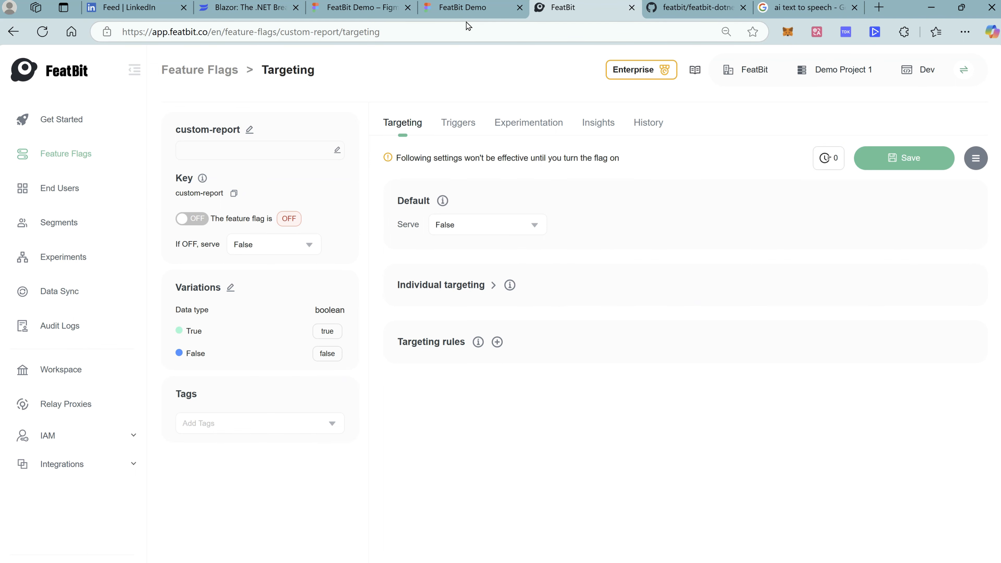
click(467, 10)
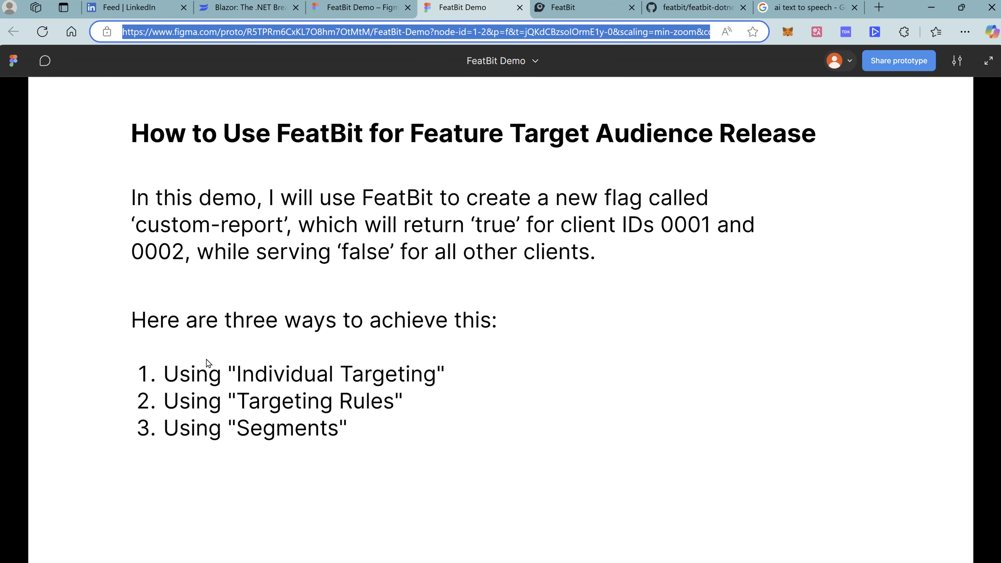
click(591, 10)
Add users 00002 and 00001 to the True variation under the custom-report flag's individual targeting.
click(493, 286)
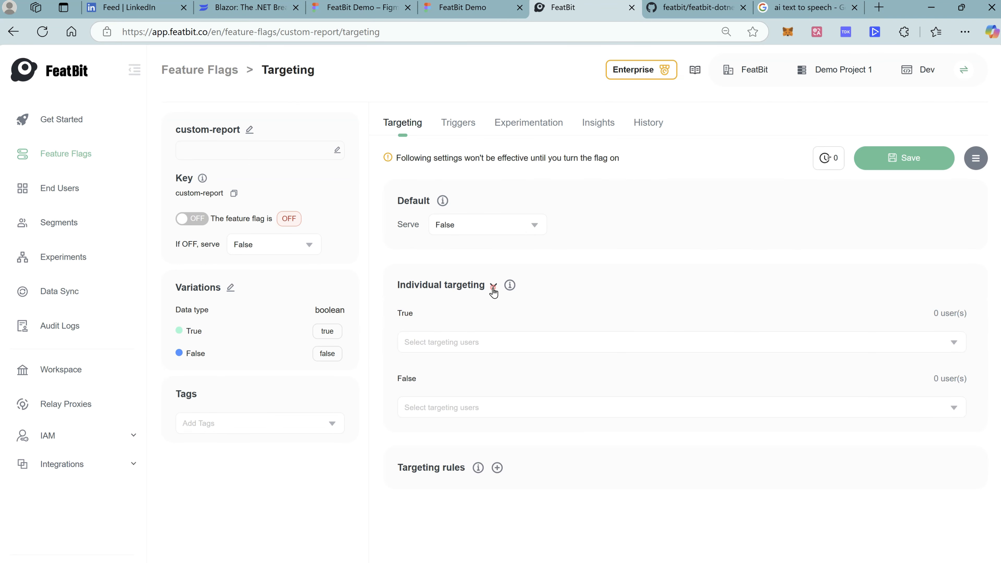
click(471, 341)
text(00002)
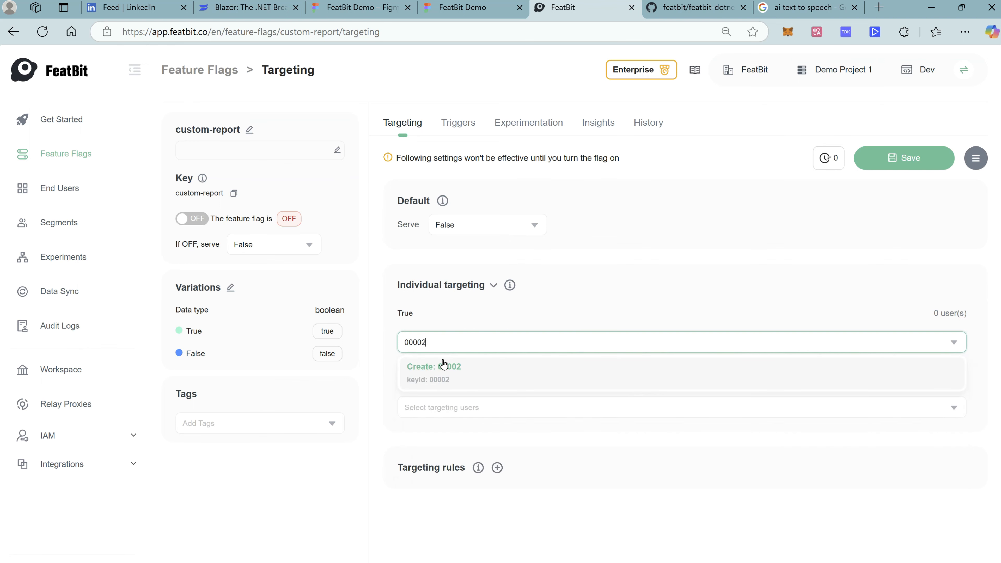
click(446, 364)
click(464, 370)
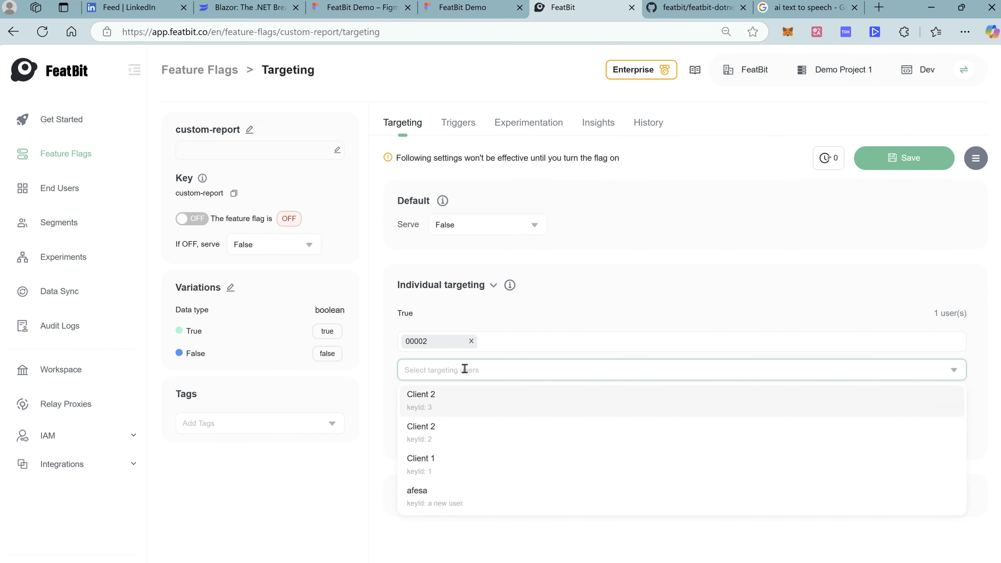
text(00001)
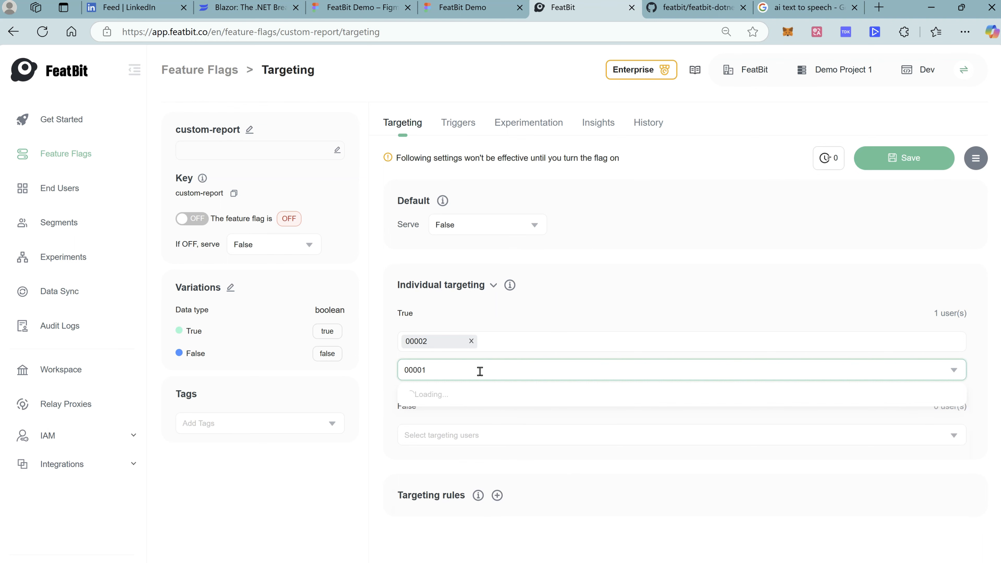
click(497, 395)
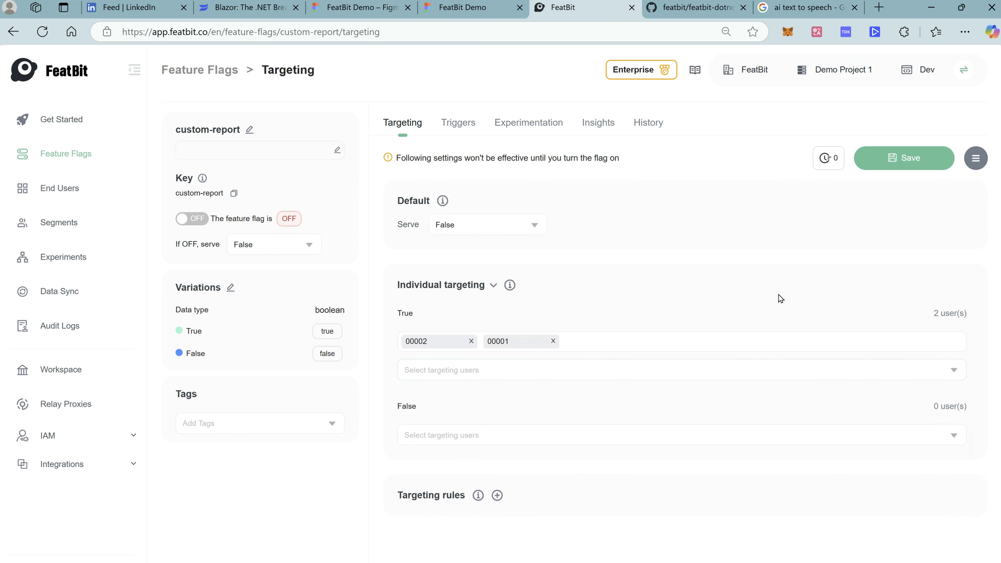
Save the individual targeting changes and turn the custom-report feature flag on.
click(903, 158)
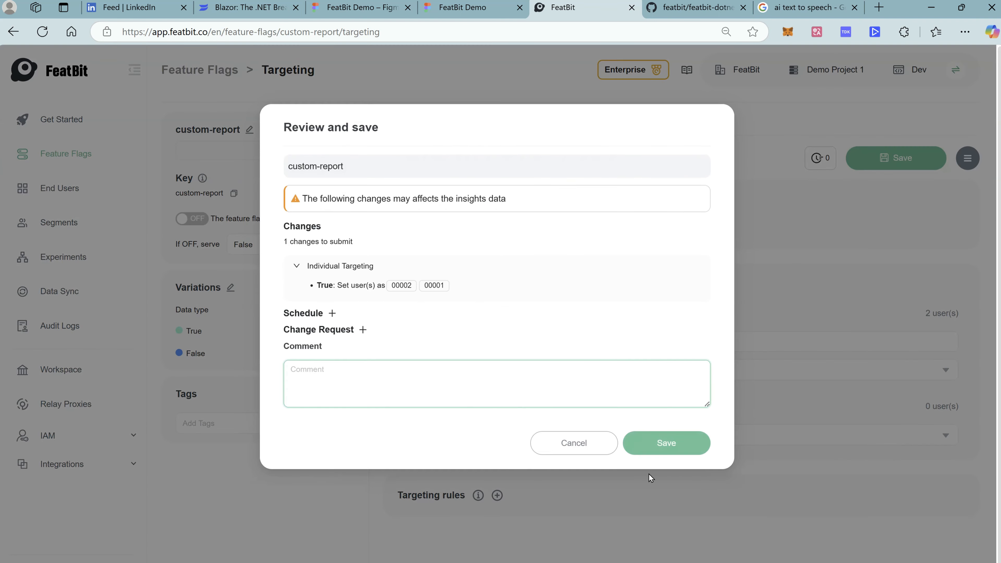
click(676, 451)
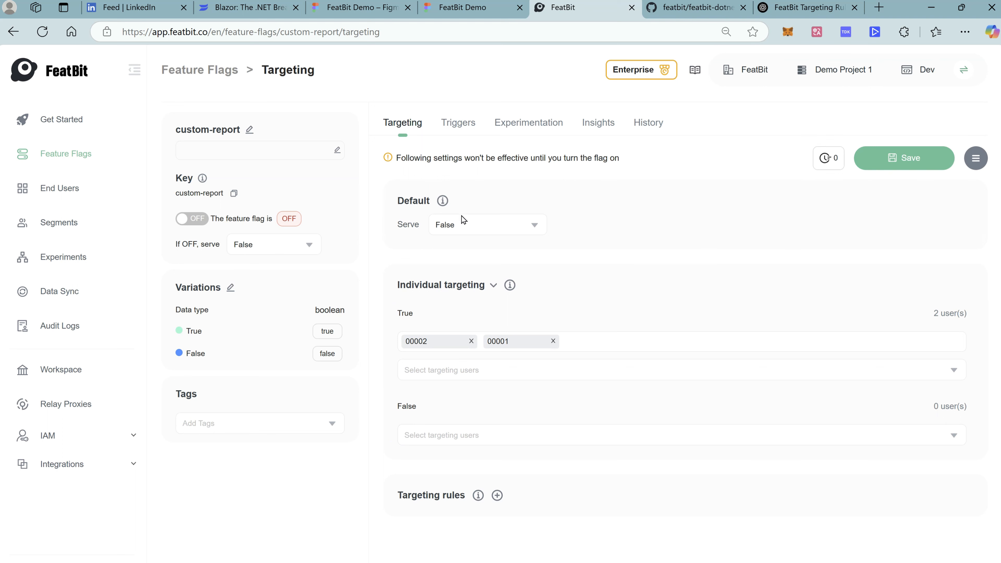
click(192, 221)
click(366, 188)
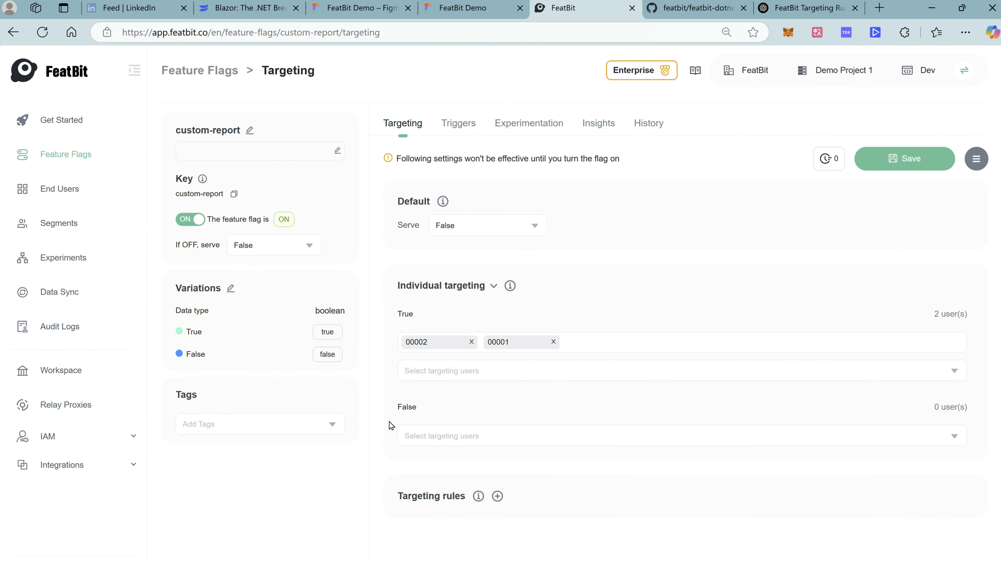
Check the GetReport code in Visual Studio, switch to Postman and send the GetReport POST request for id 00001.
key(alt+Tab)
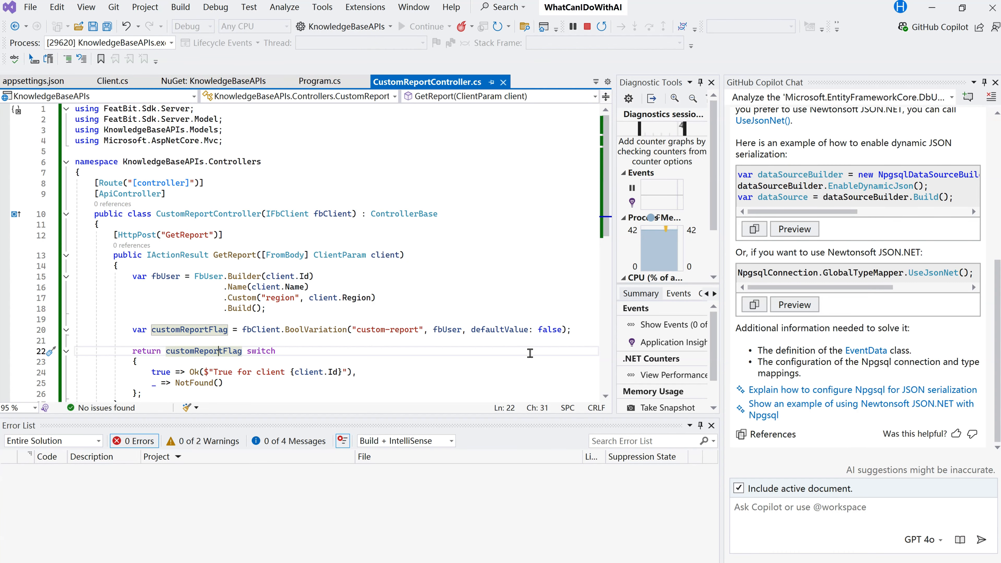
click(530, 351)
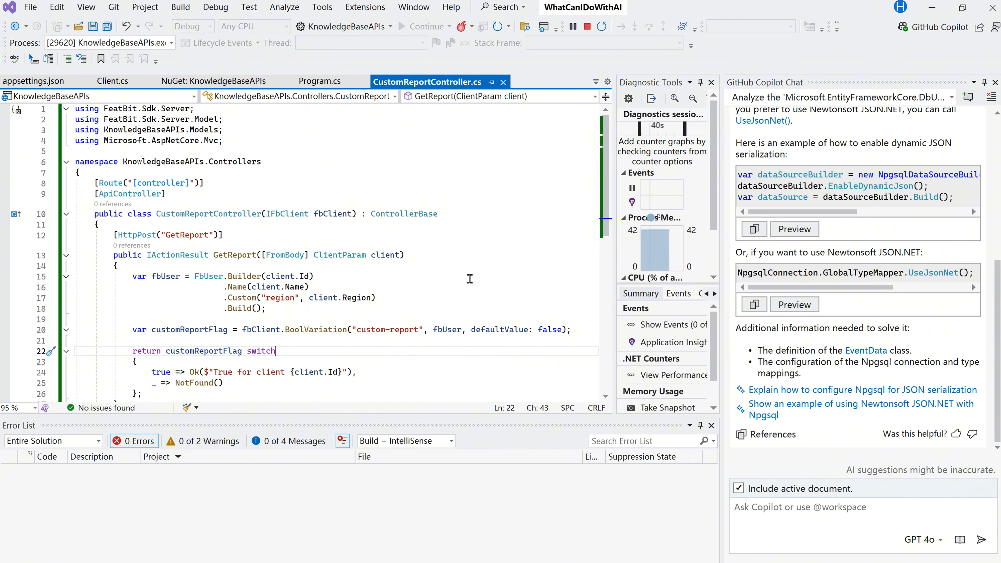
click(439, 562)
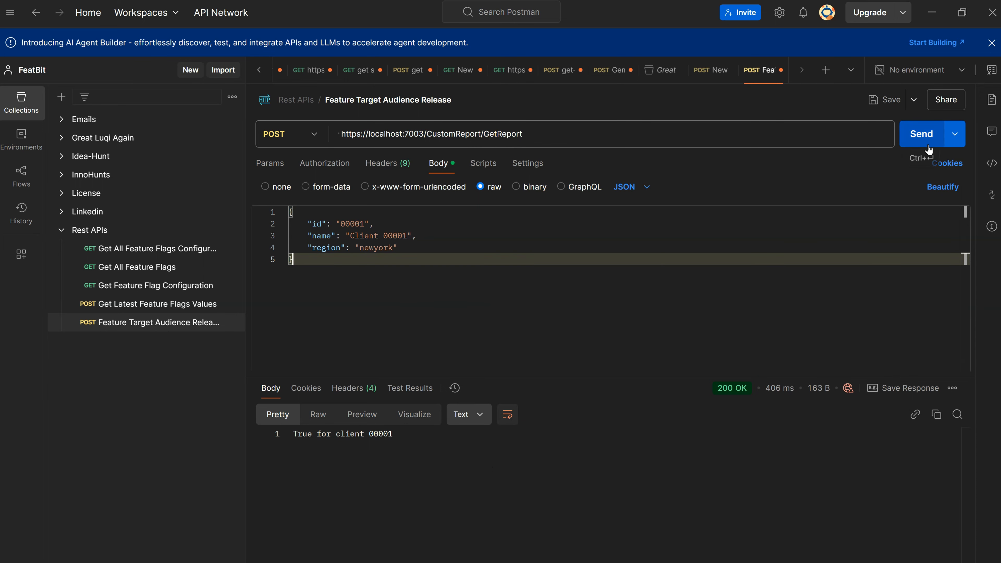
click(924, 138)
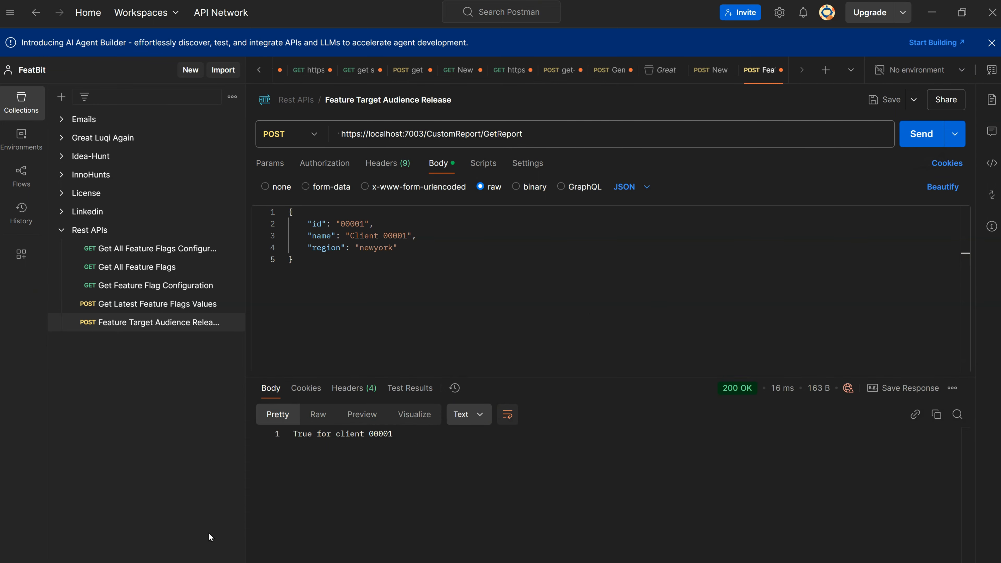
Glance at the flag's targeting in the browser, return to Postman and set the request body's id to 00003.
key(alt+Tab)
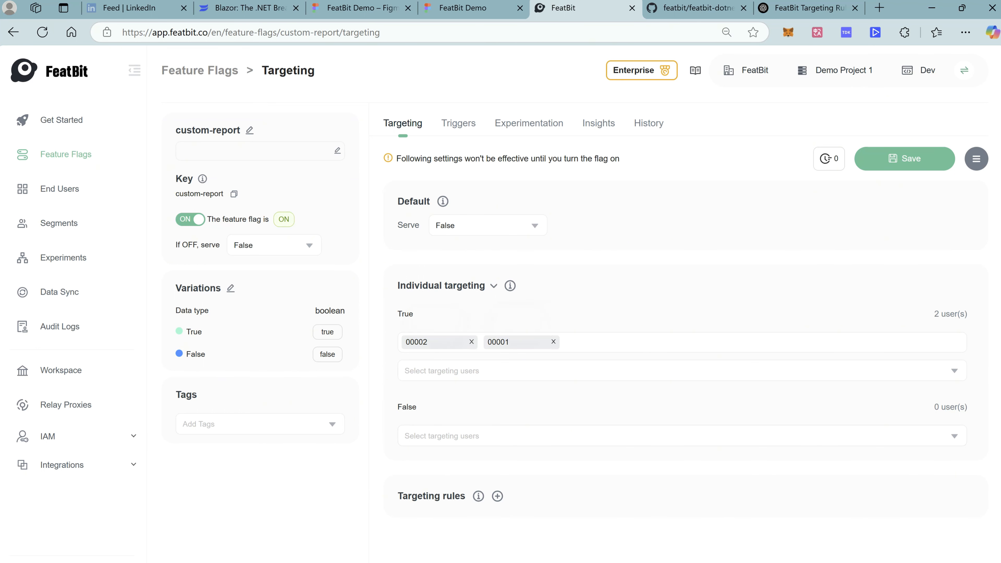
key(alt+Tab)
click(395, 266)
drag(361, 224, 365, 224)
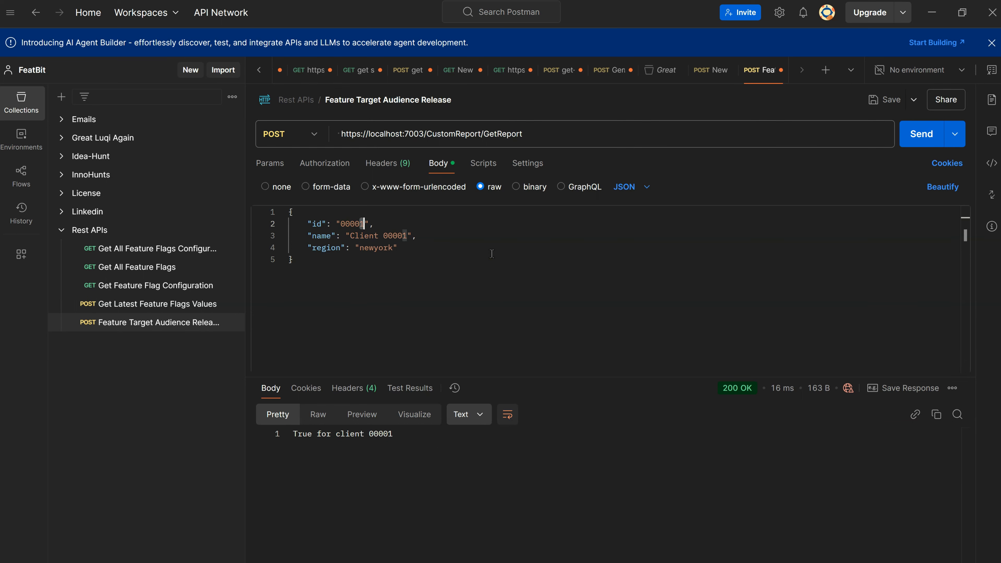
text(3)
click(479, 255)
Set the request body's name to "Client 00003" and send the GetReport request.
click(433, 236)
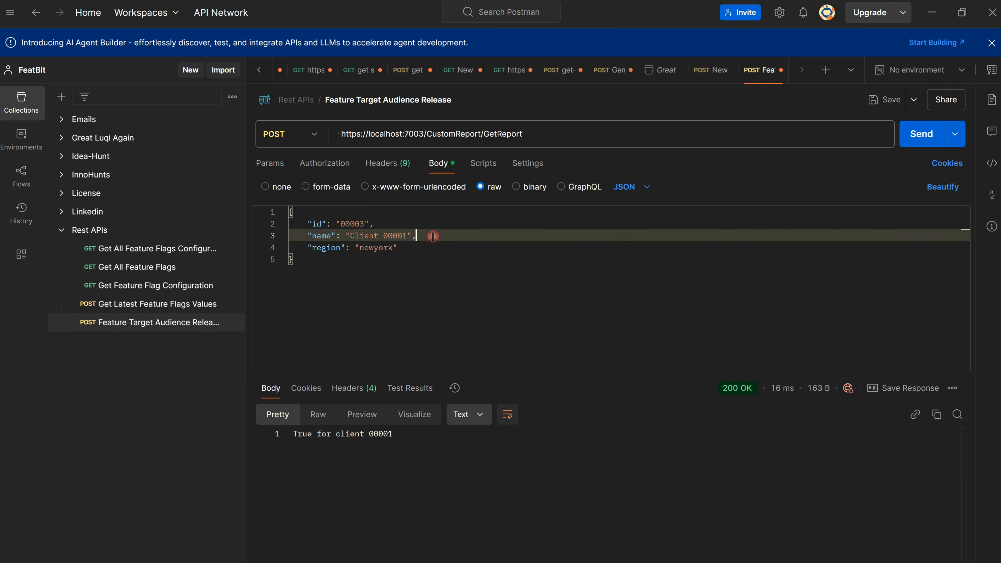
key(Left)
key(Left)
key(shift+Left)
text(3)
click(922, 134)
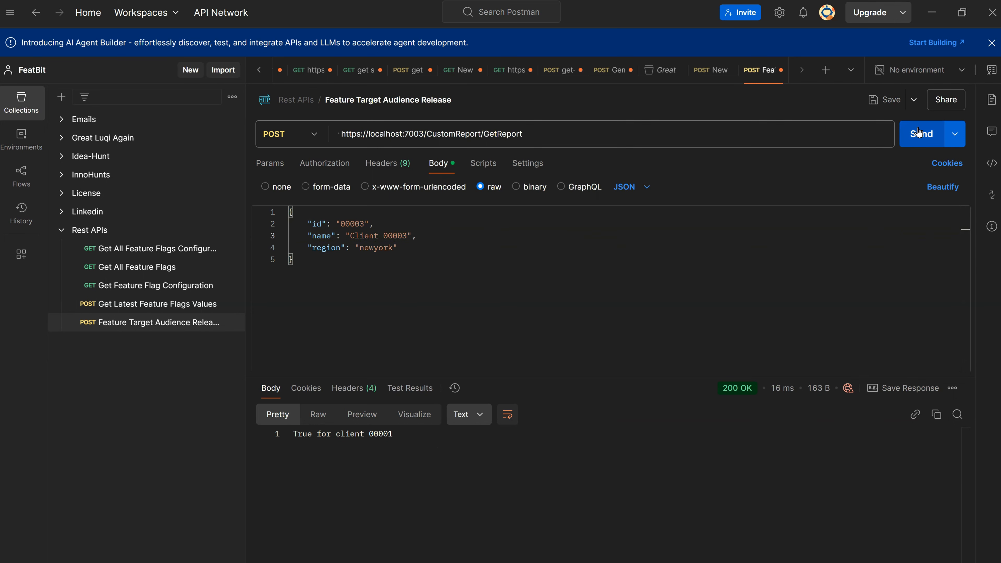
click(575, 346)
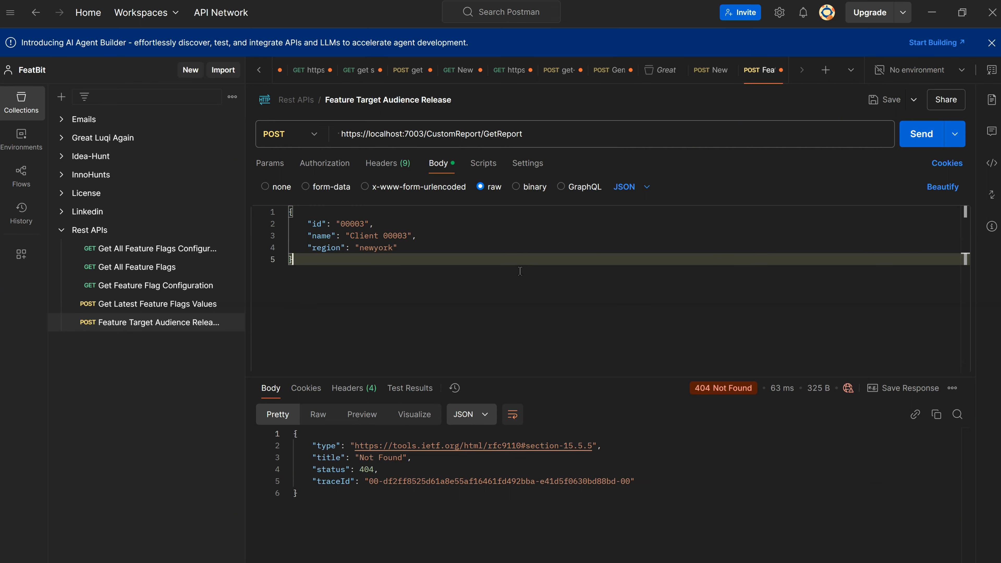
Switch to FeatBit in the browser, remove users 00002 and 00001 from the True individual targeting, and save the changes.
click(285, 560)
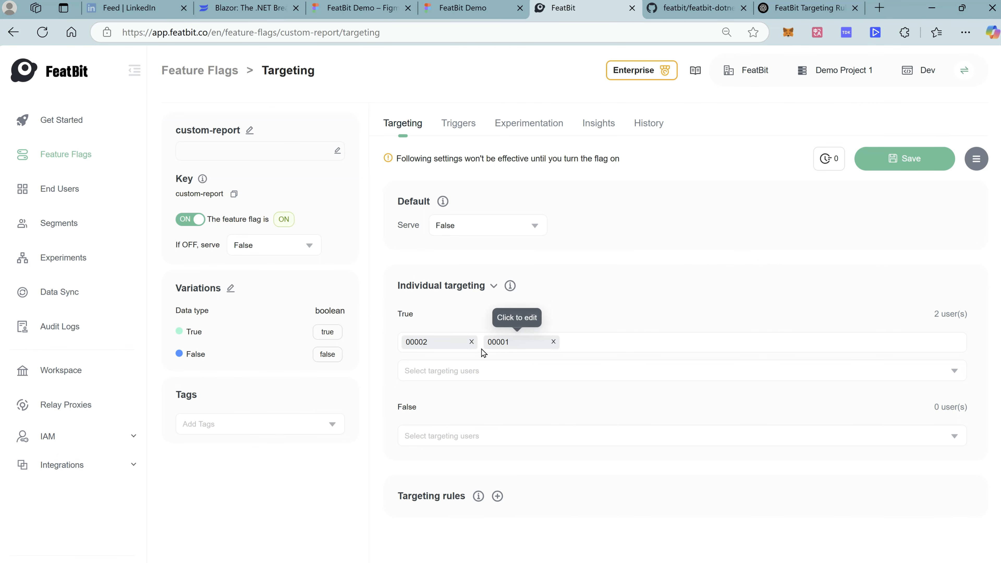
click(471, 341)
click(478, 342)
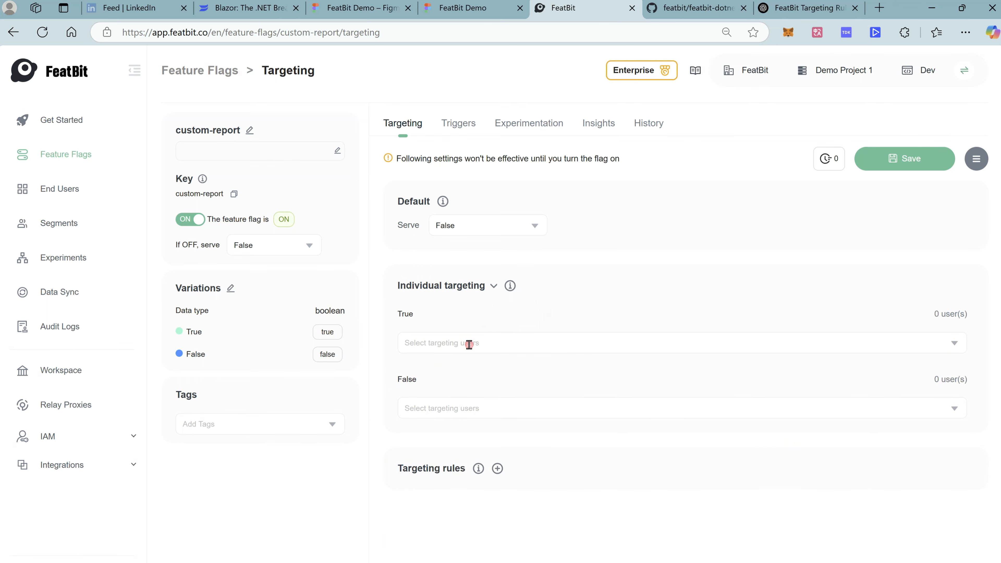
click(902, 165)
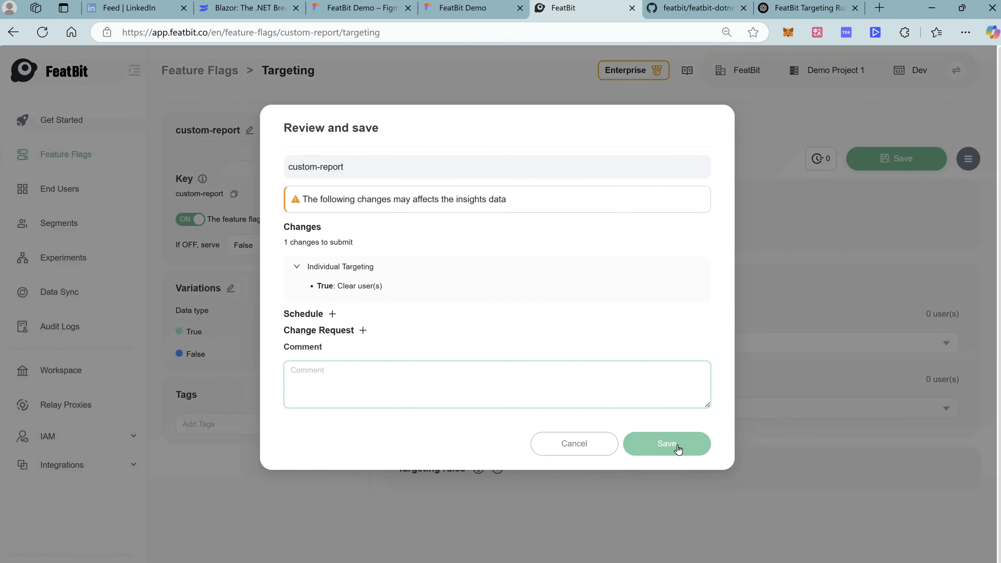
click(678, 450)
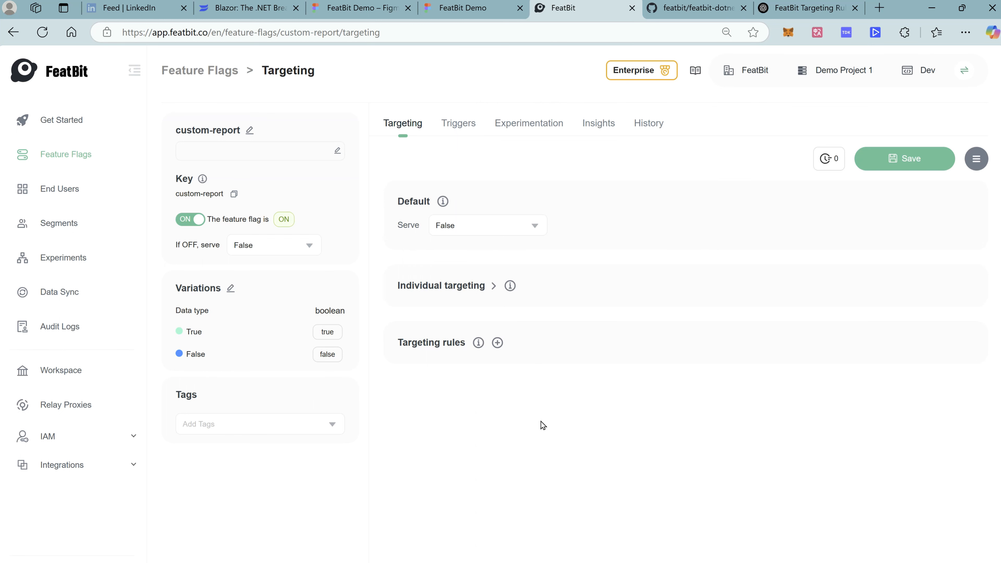
Switch to Postman, set the request body's id to 00001 and name to "Client 00001", and send the GetReport request.
key(alt+Tab)
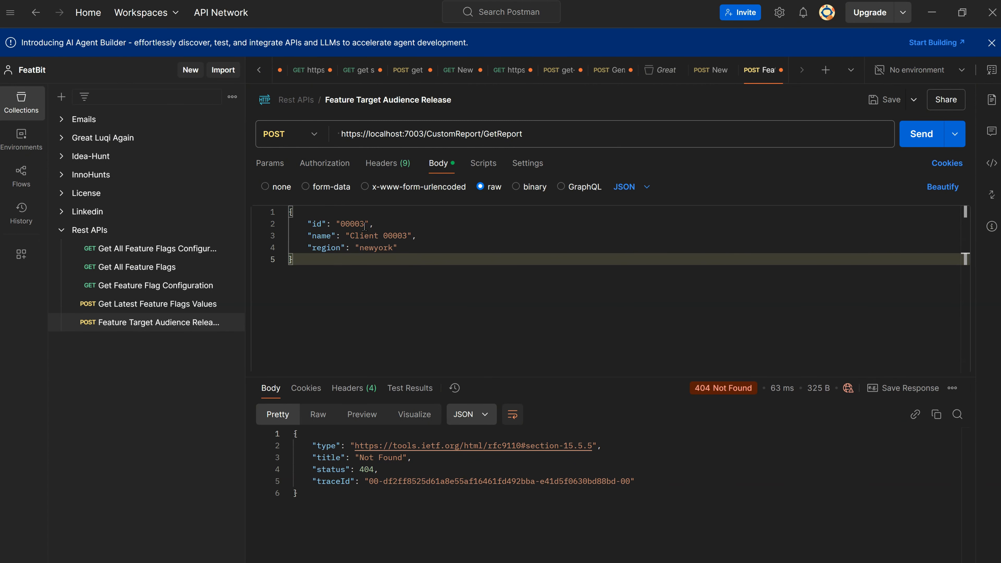
click(360, 223)
drag(360, 224, 407, 235)
text(1)
click(424, 240)
text(1)
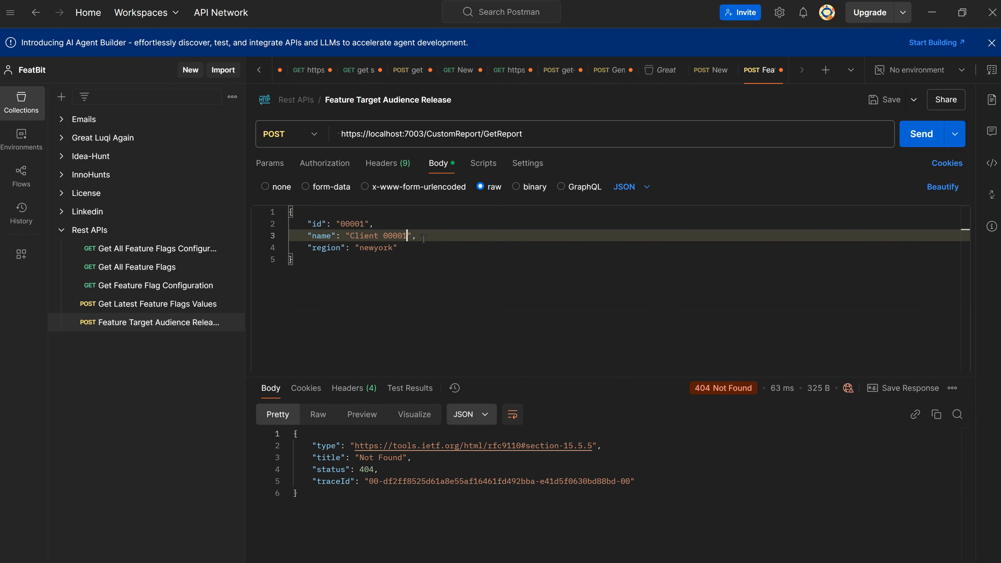
click(929, 127)
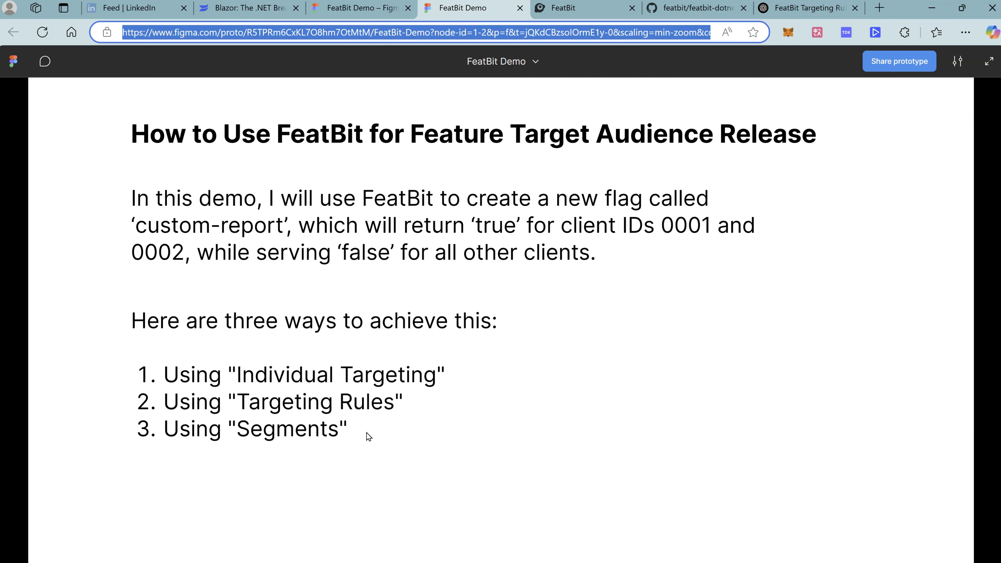
Return to the custom-report flag's targeting in FeatBit and add a targeting rule named "for 0001 and 2 user".
click(581, 11)
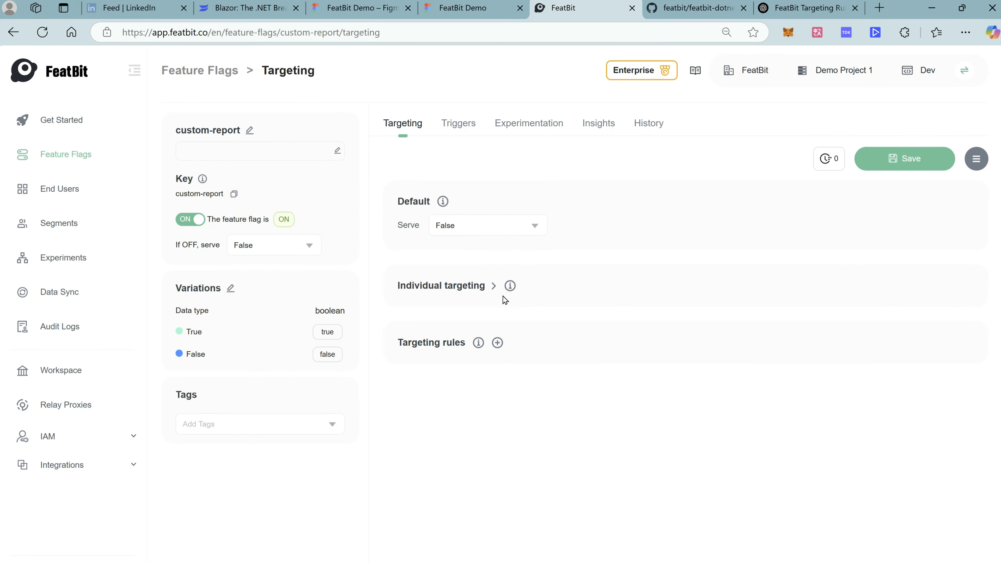
click(498, 343)
triple_click(482, 389)
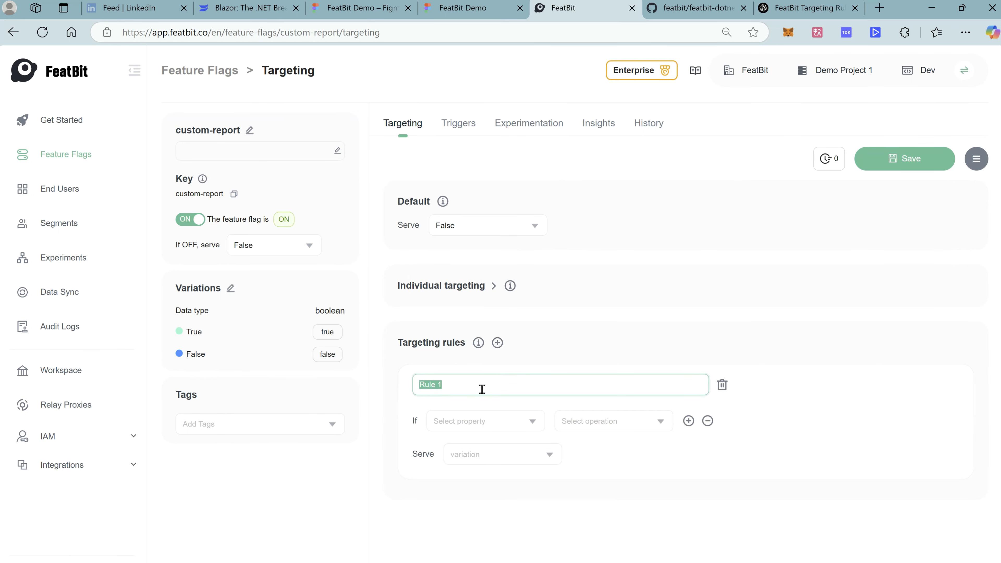
text(for 0001 and 2 user)
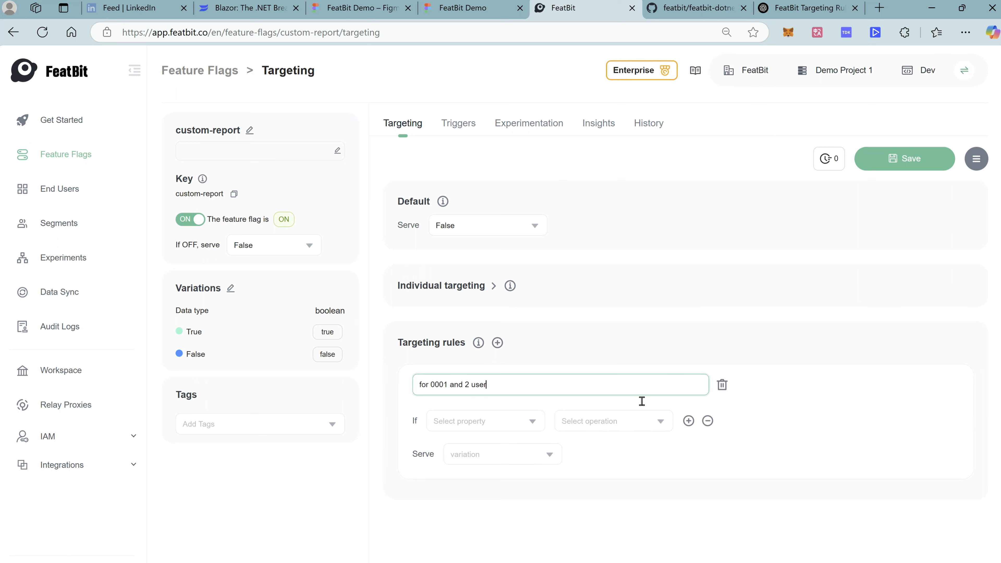
Set the targeting rule's condition to keyId is one of 00001 and 00002.
click(532, 422)
click(471, 483)
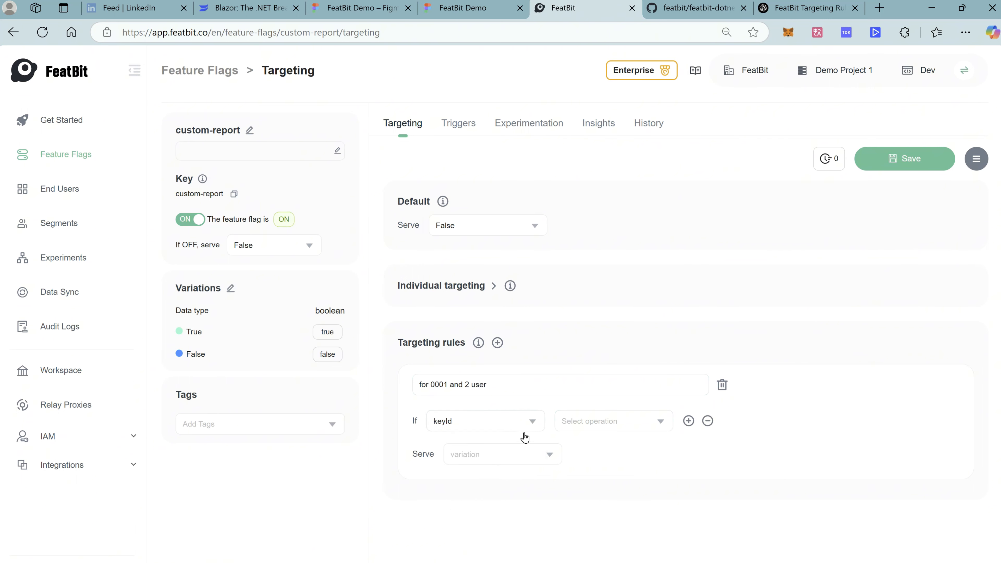
click(572, 422)
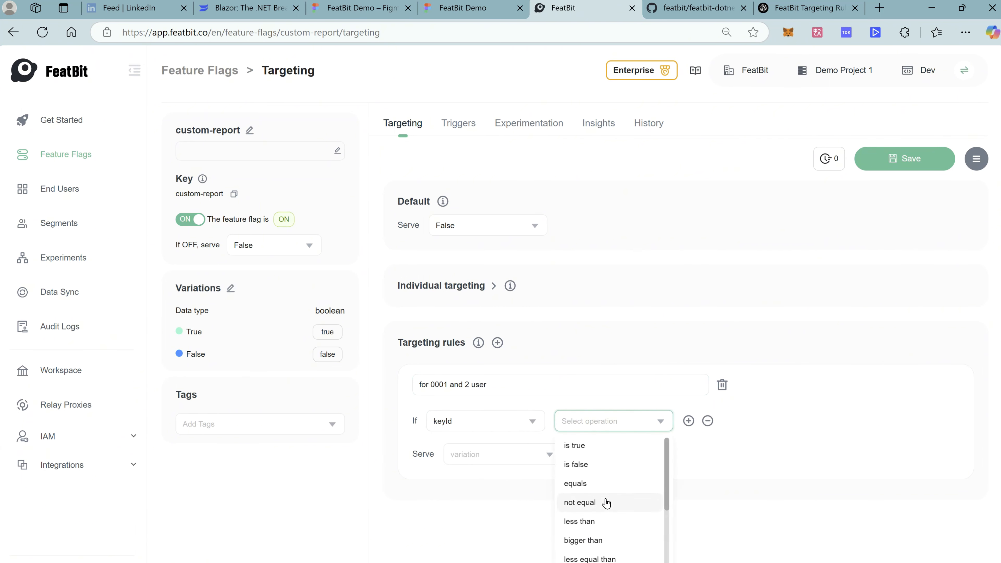
scroll(609, 509, down, 3)
click(615, 467)
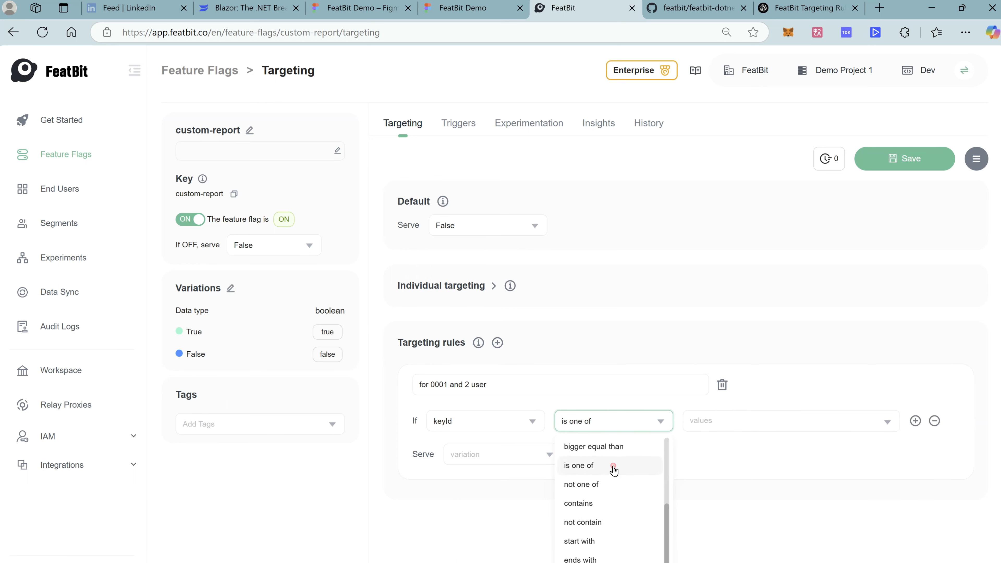
click(726, 420)
text(00)
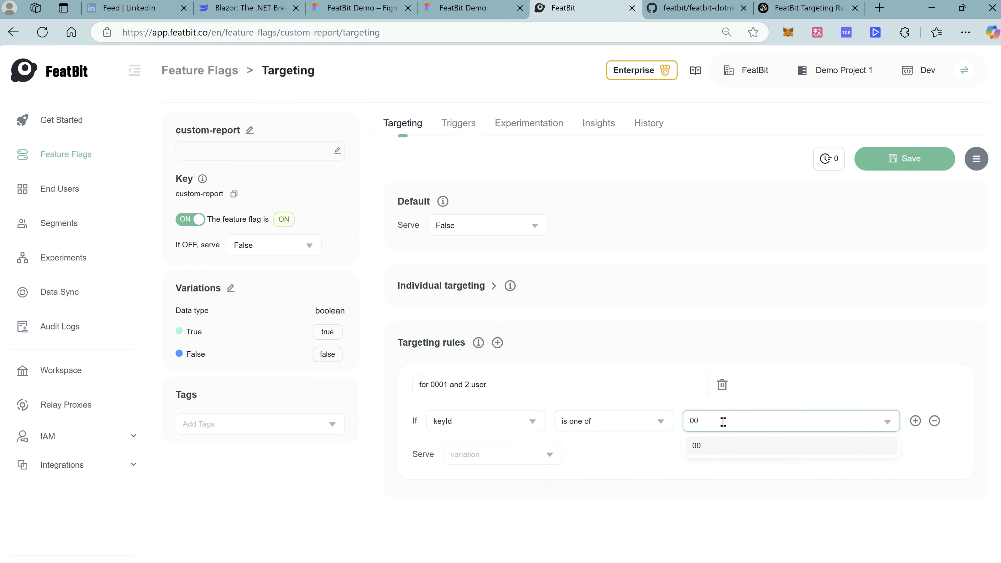
text(001)
key(Return)
text(00002)
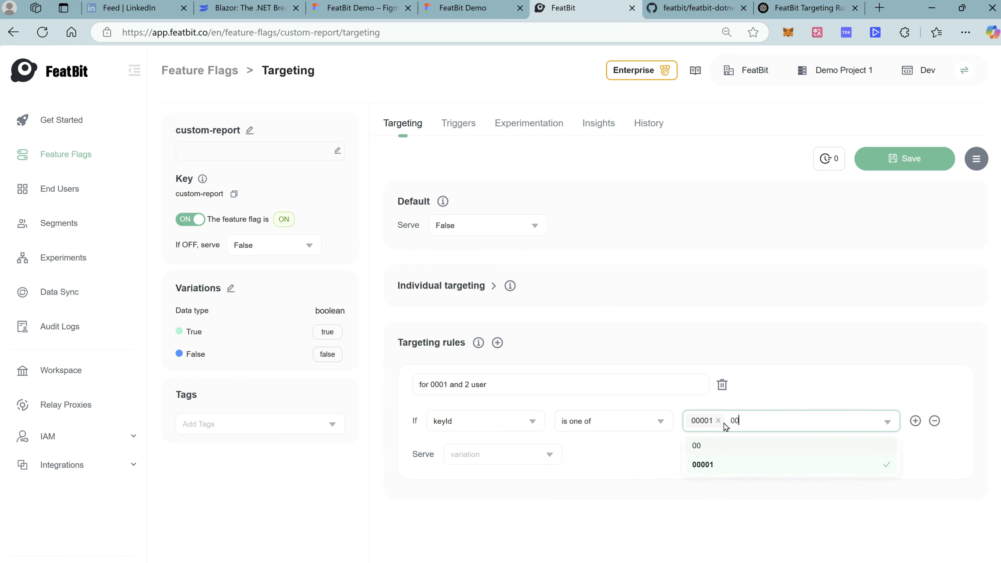
key(Return)
Make the targeting rule serve True and save the flag's changes.
click(515, 456)
click(481, 477)
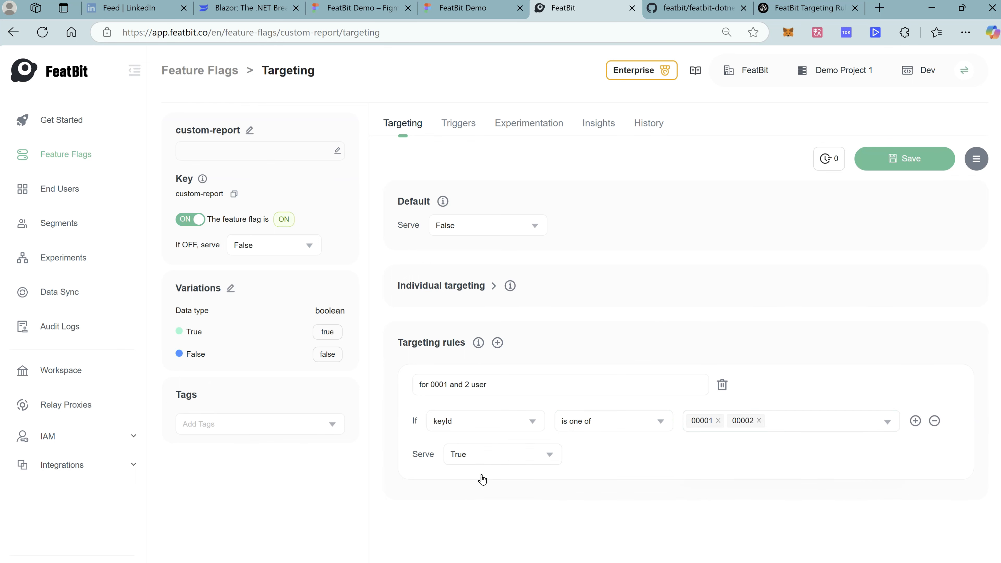
click(906, 168)
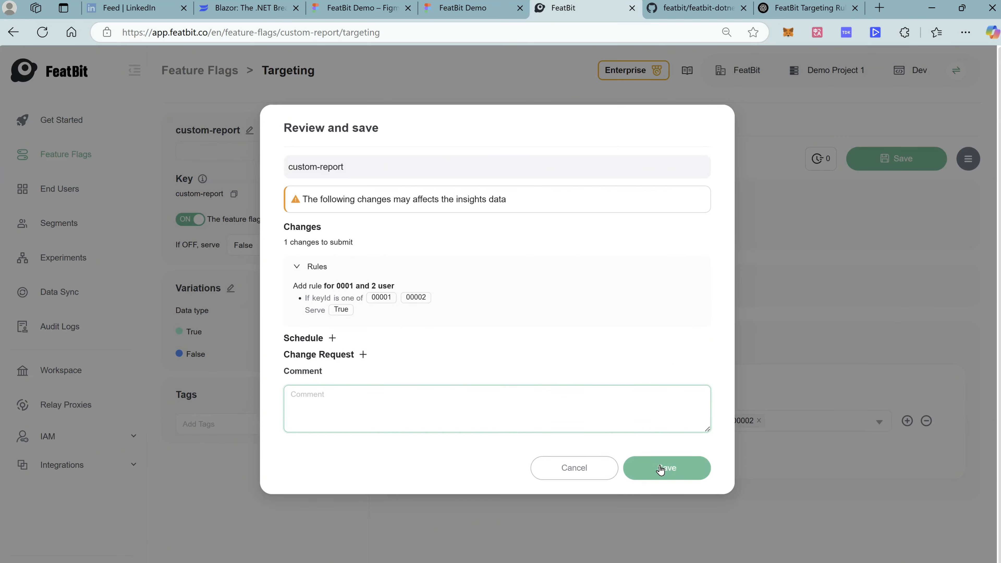
click(661, 470)
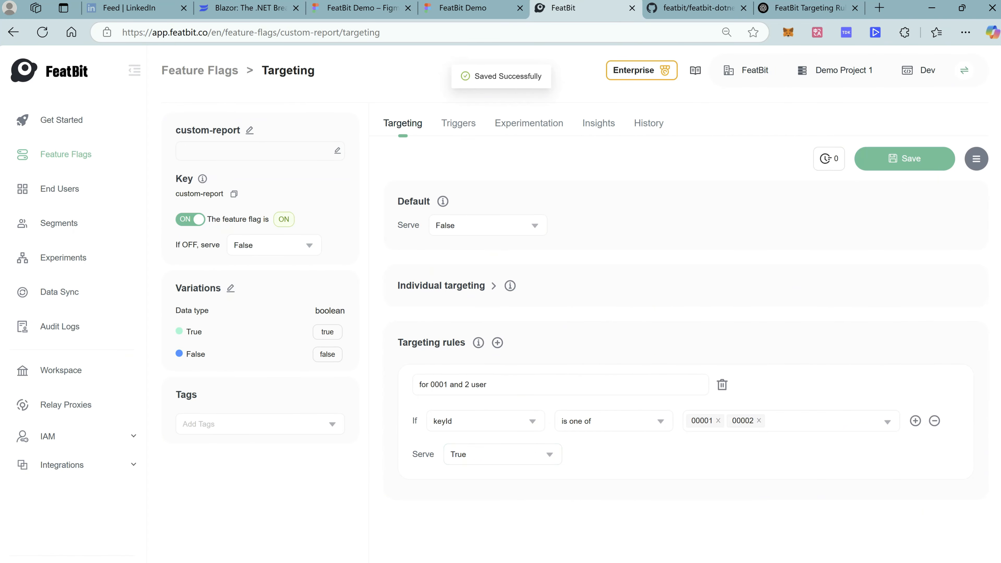
Switch to Postman and resend the GetReport request for client 00001.
key(alt+Tab)
click(548, 304)
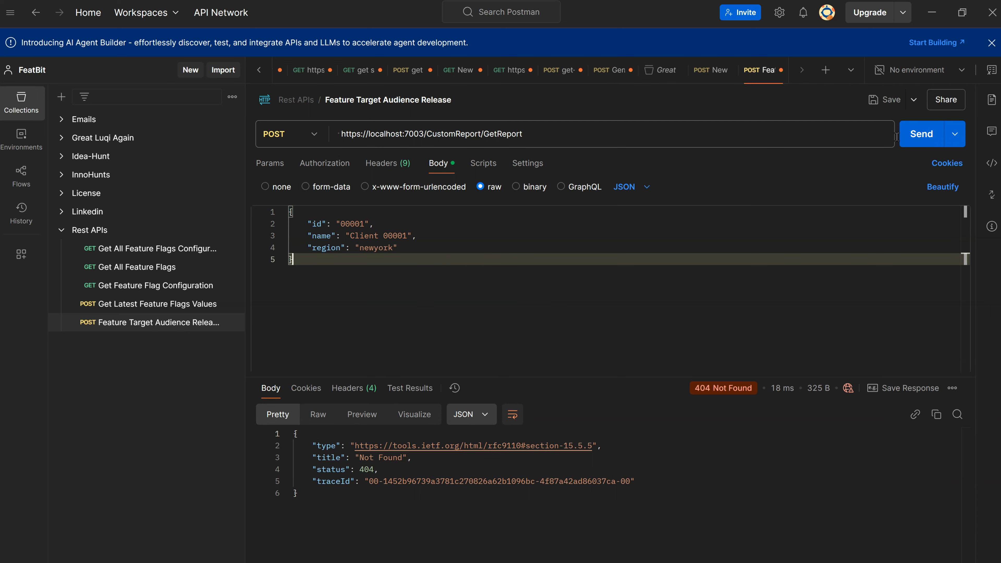
click(906, 135)
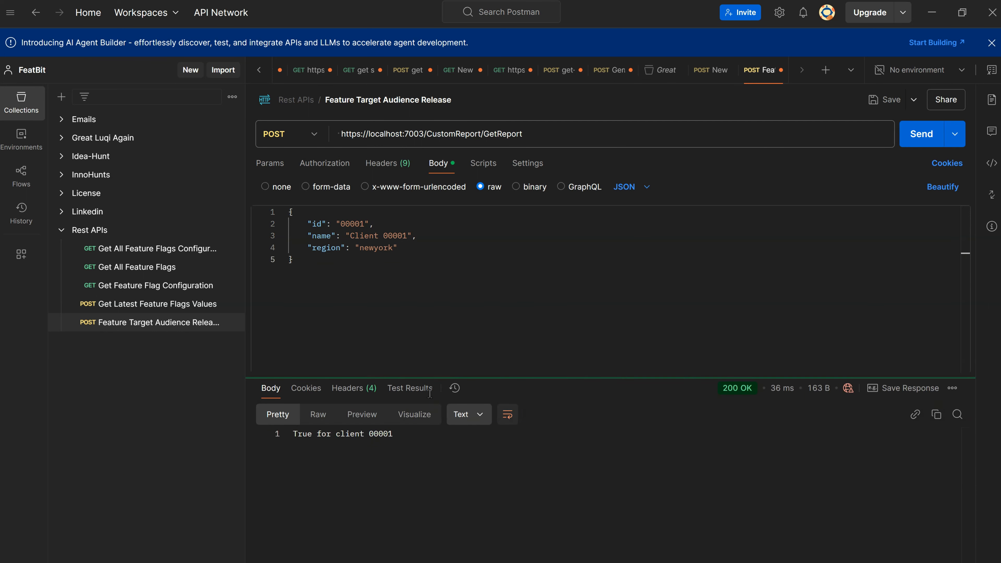
Set the request body's id to 00002 and name to "Client 00002", and send the GetReport request.
click(432, 340)
click(365, 223)
key(BackSpace)
text(2)
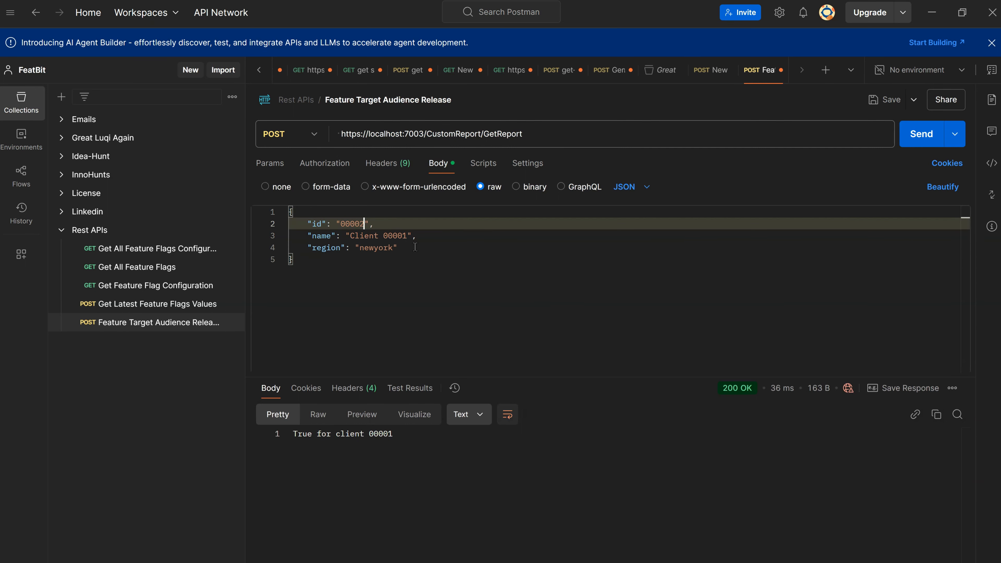
click(407, 236)
key(BackSpace)
text(2)
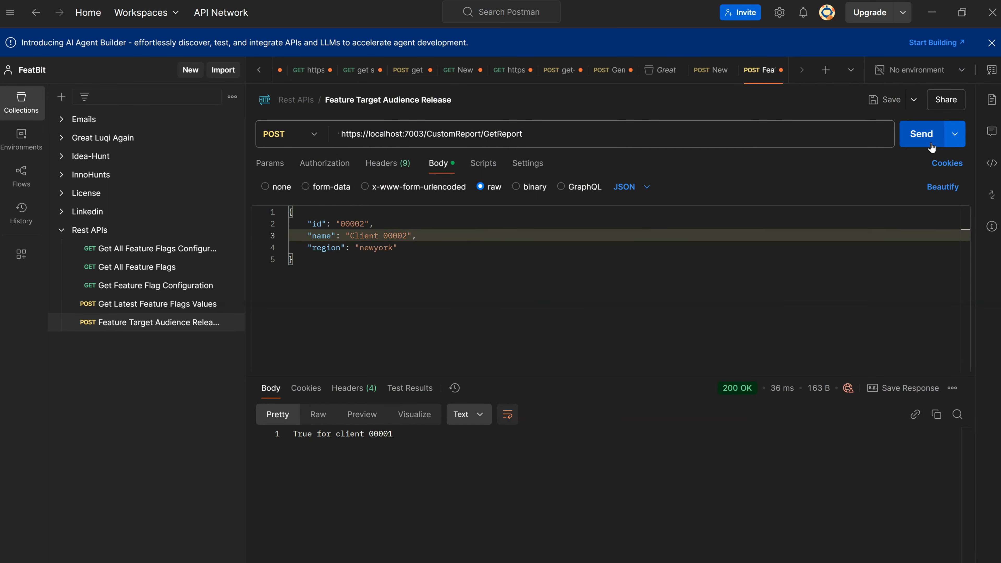
click(931, 146)
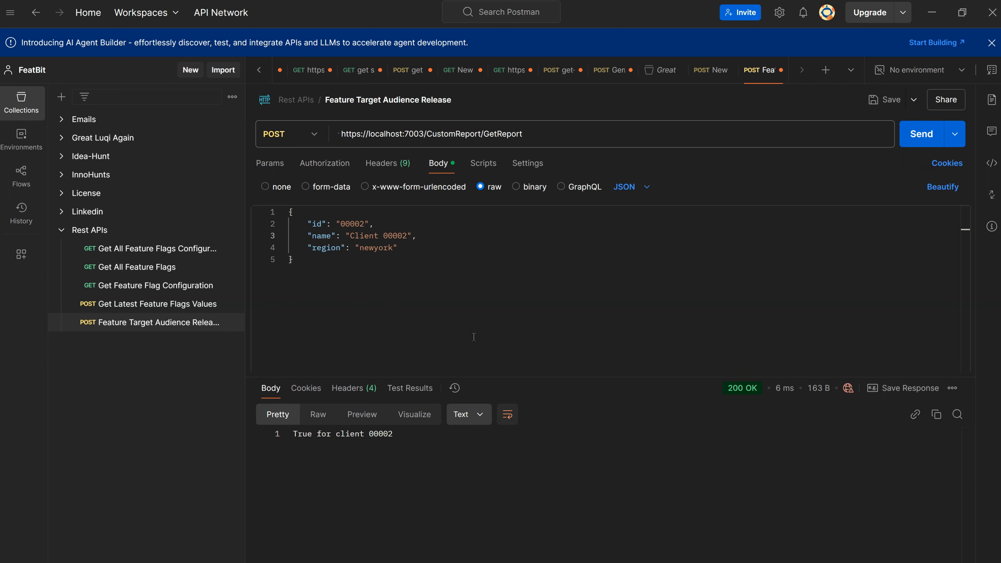
Set the request body's id to 000111 and send the GetReport request.
double_click(360, 224)
text(000111)
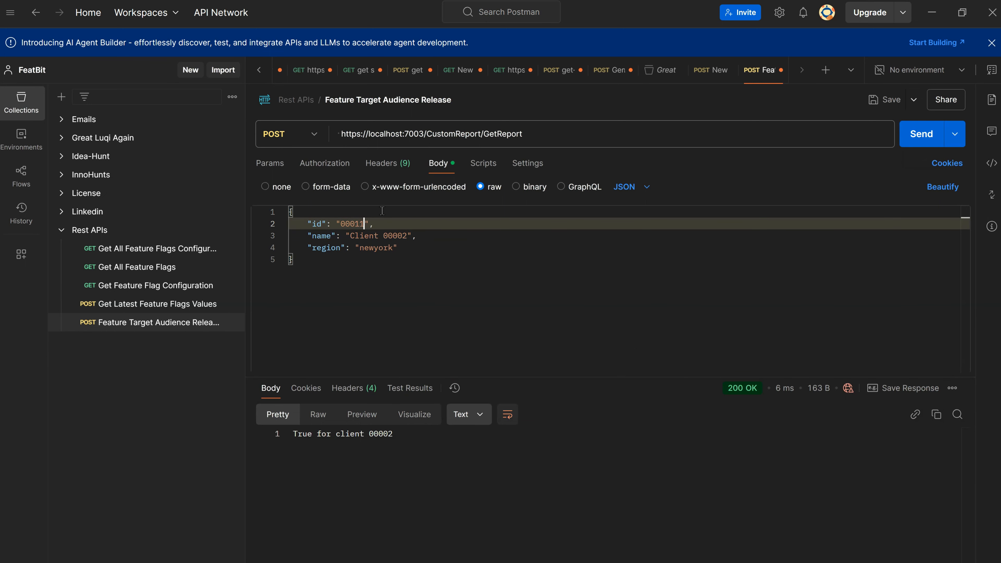
click(913, 137)
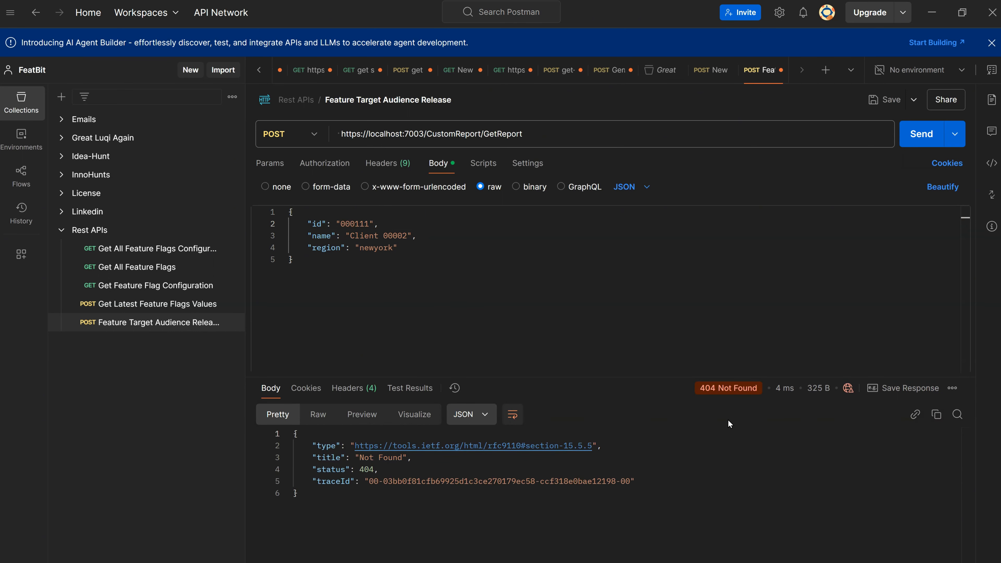
Point out the request body's name and id, switch to Visual Studio and examine the GetReport method's user builder and flag evaluation code.
click(405, 269)
drag(419, 238, 308, 237)
click(361, 222)
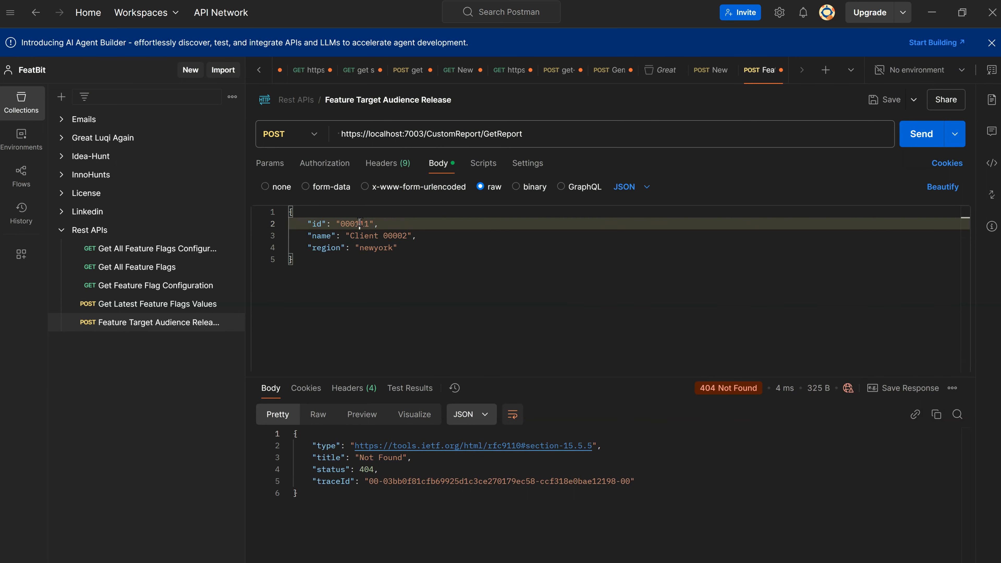
double_click(360, 223)
click(555, 224)
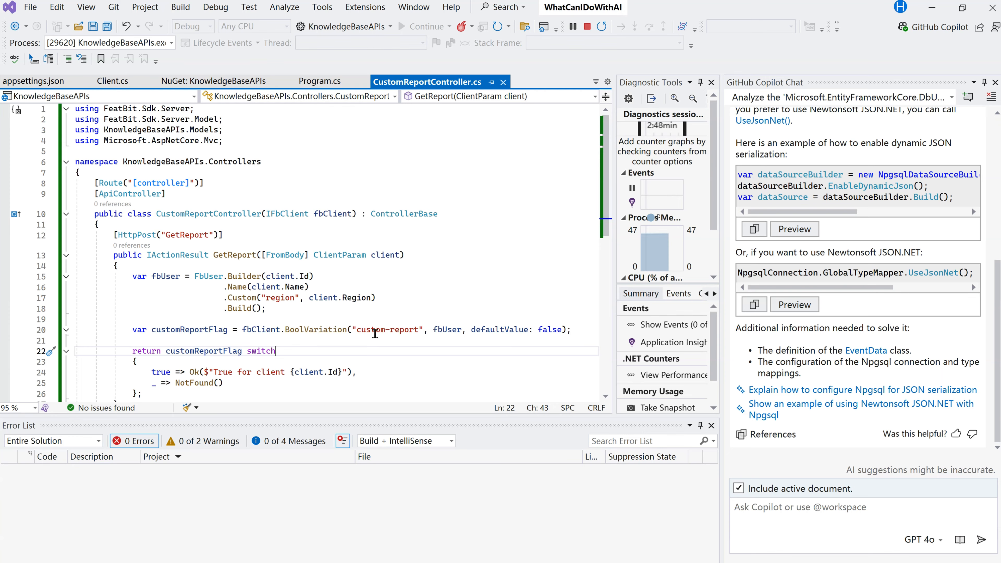
key(Return)
text(.Build();)
scroll(380, 298, down, 4)
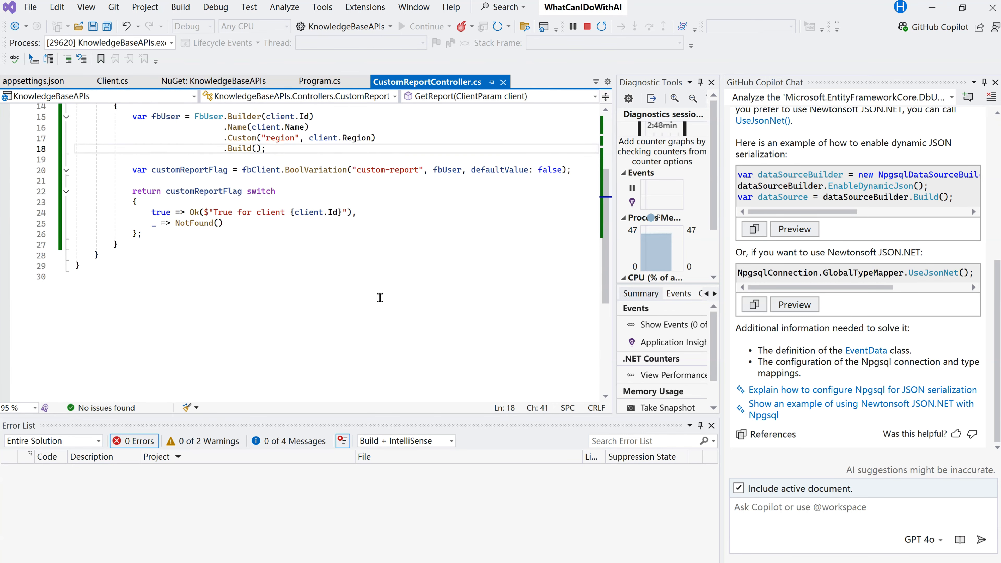
scroll(449, 204, up, 1)
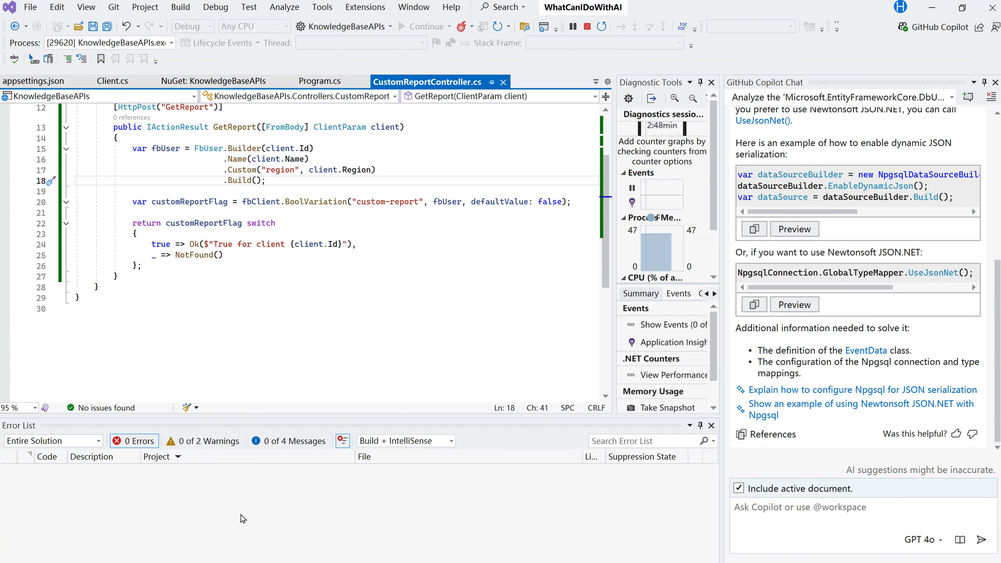
Switch to FeatBit in the browser, delete the "for 0001 and 2 user" targeting rule and save the flag's changes.
click(185, 562)
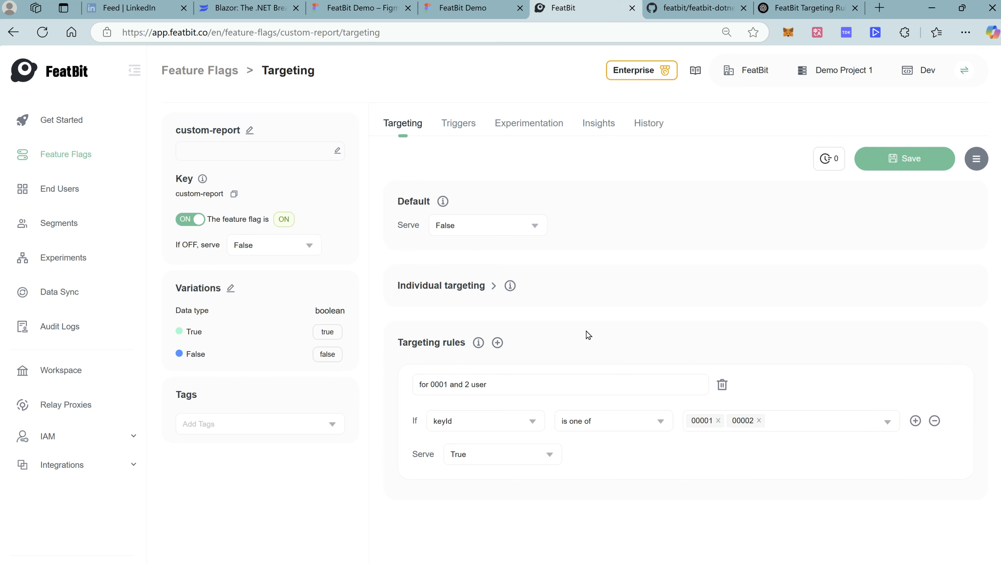
click(723, 385)
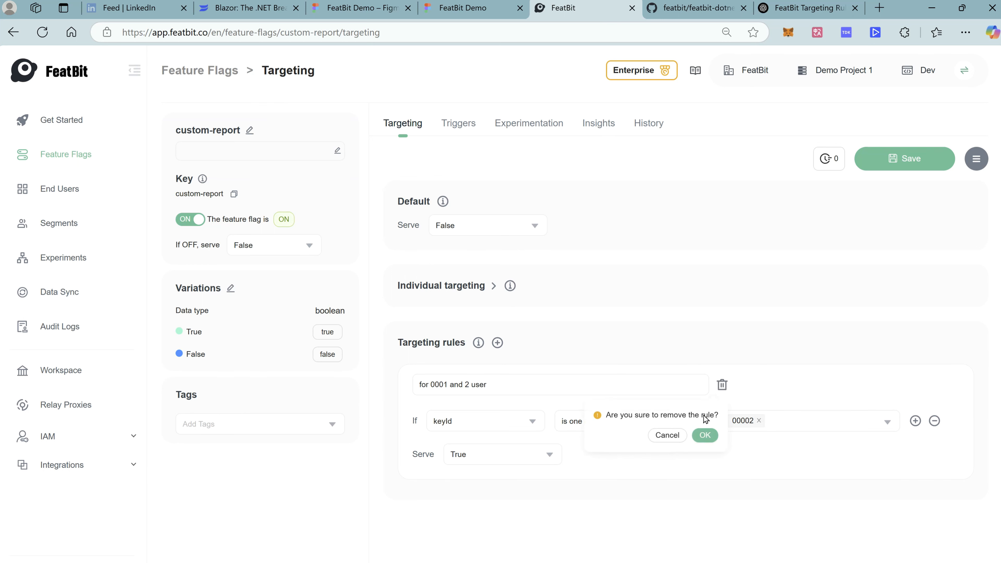
click(705, 435)
click(905, 167)
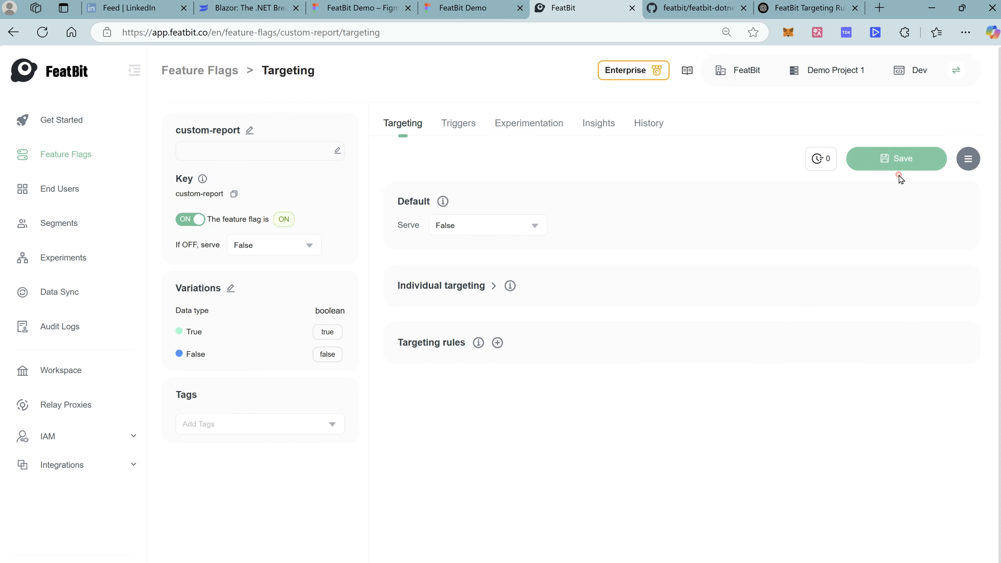
click(630, 467)
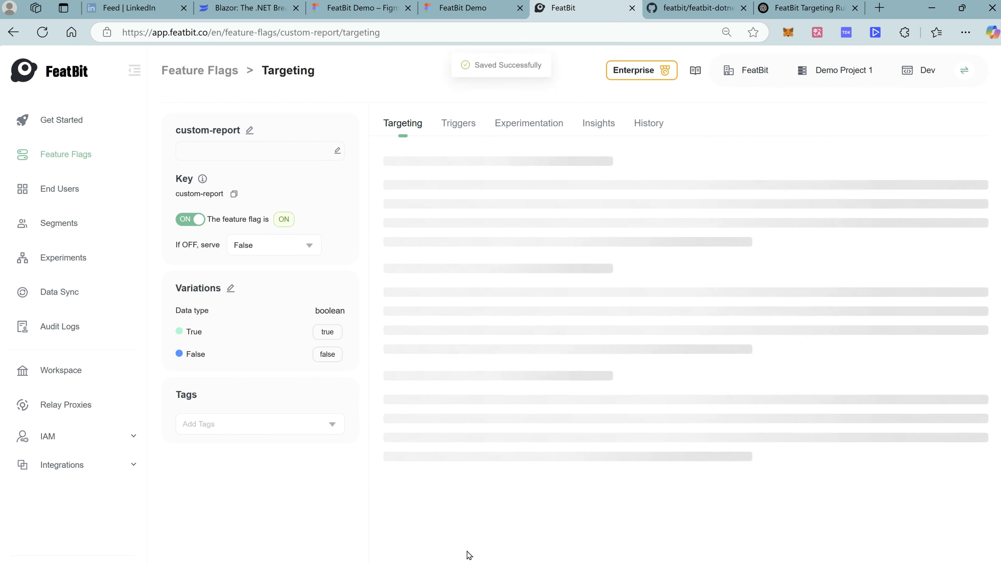
Switch to Postman, set the request body's id to 00001 and name to "Client 00001", and send the GetReport request.
key(alt+Tab)
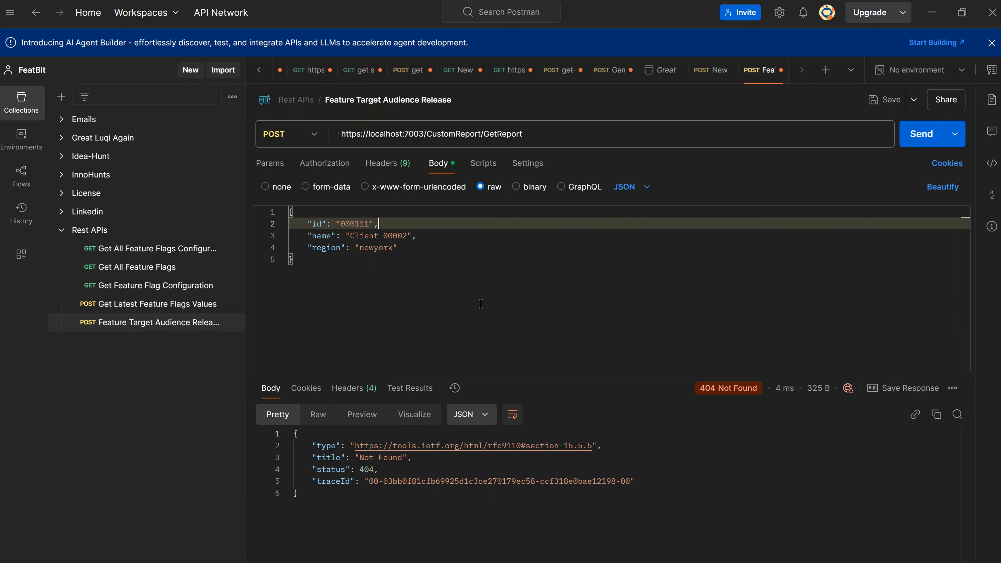
key(shift+Right)
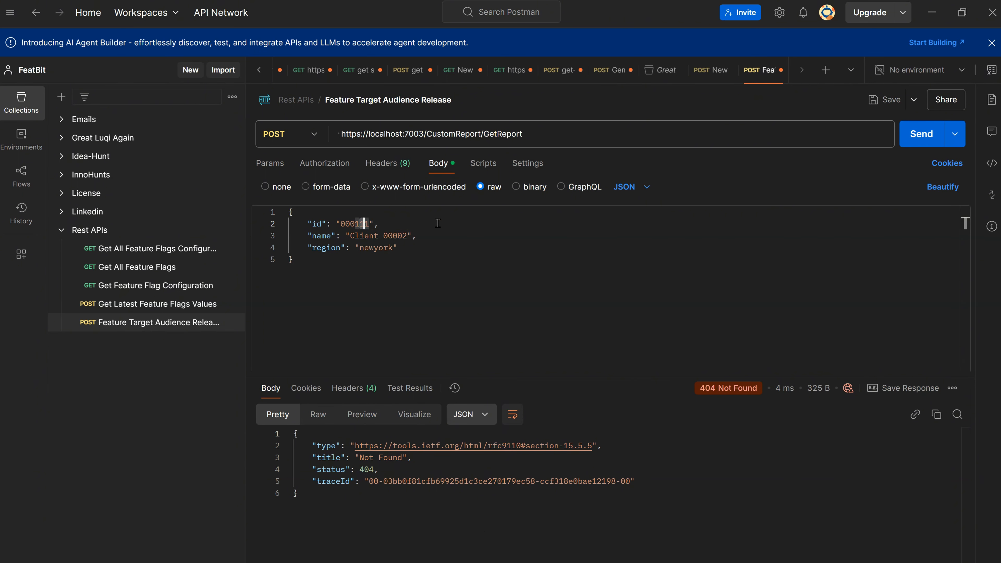
key(BackSpace)
text(0)
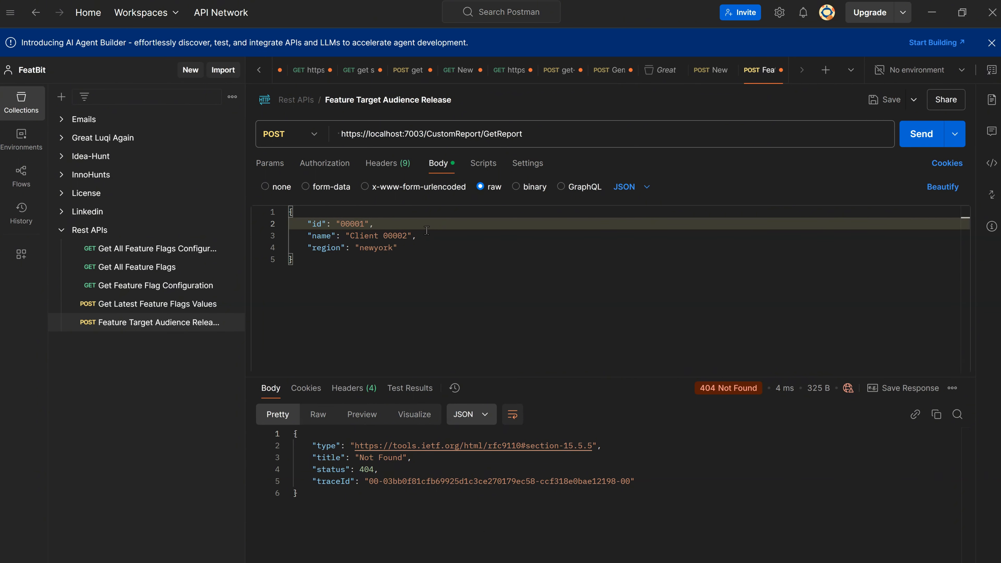
click(419, 233)
key(BackSpace)
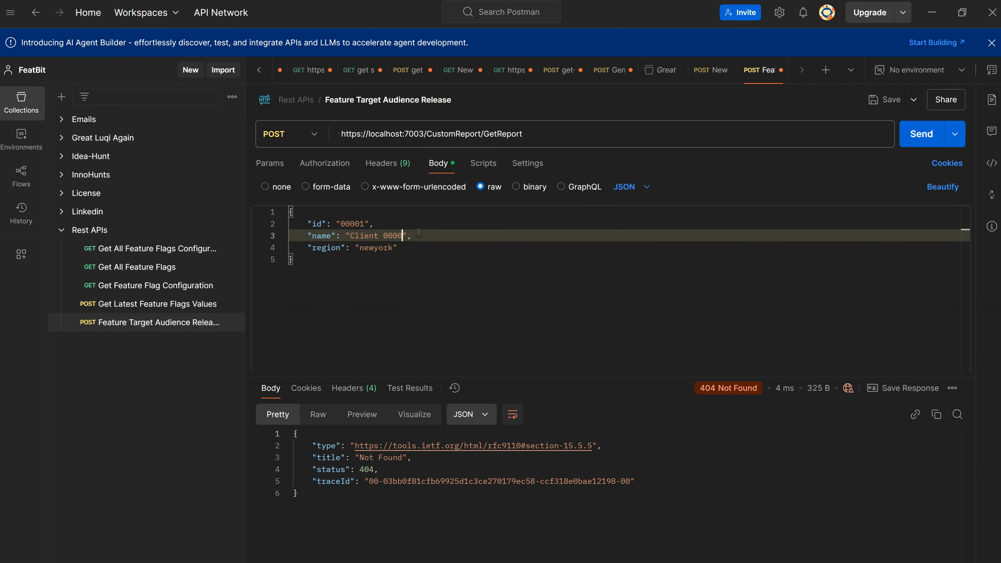
text(1)
click(923, 134)
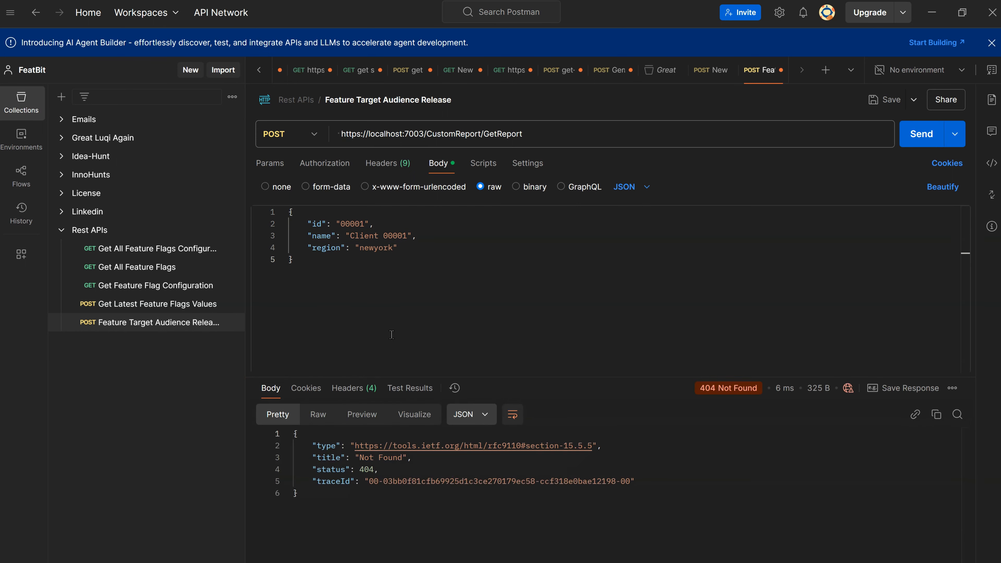
Switch to FeatBit in the browser and add a current-environment segment named "00001 and 2 test group".
key(alt+Tab)
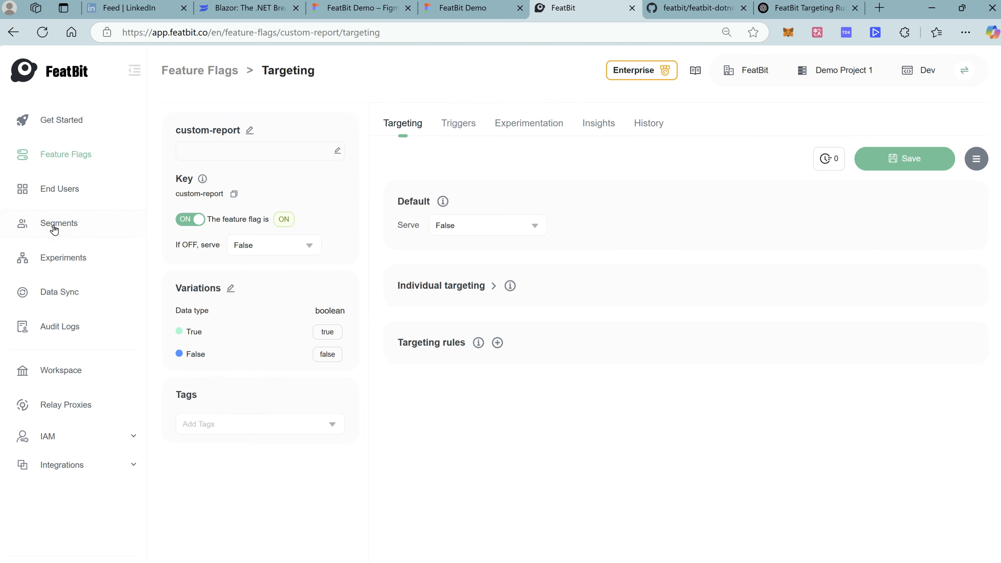
click(88, 228)
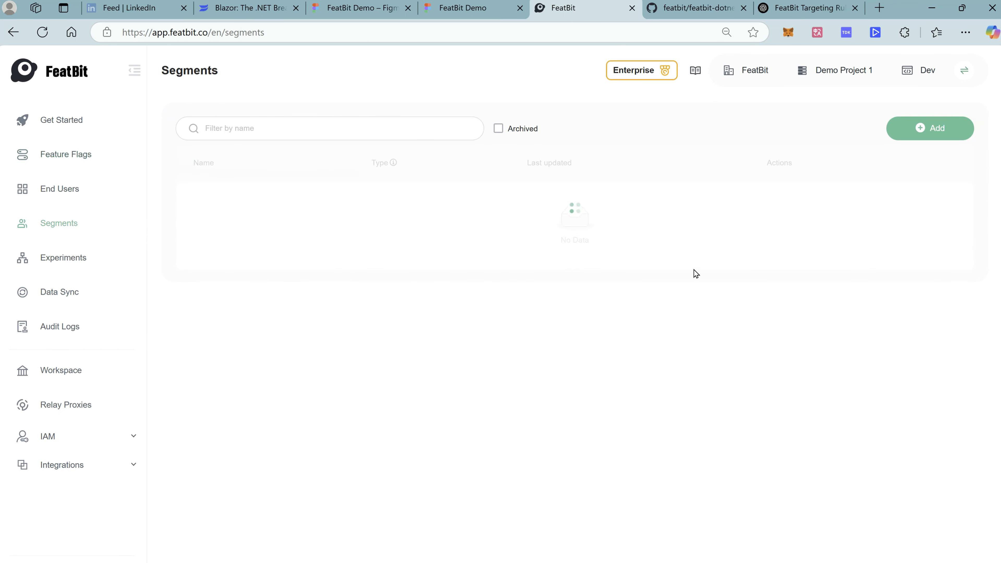
click(931, 128)
click(449, 306)
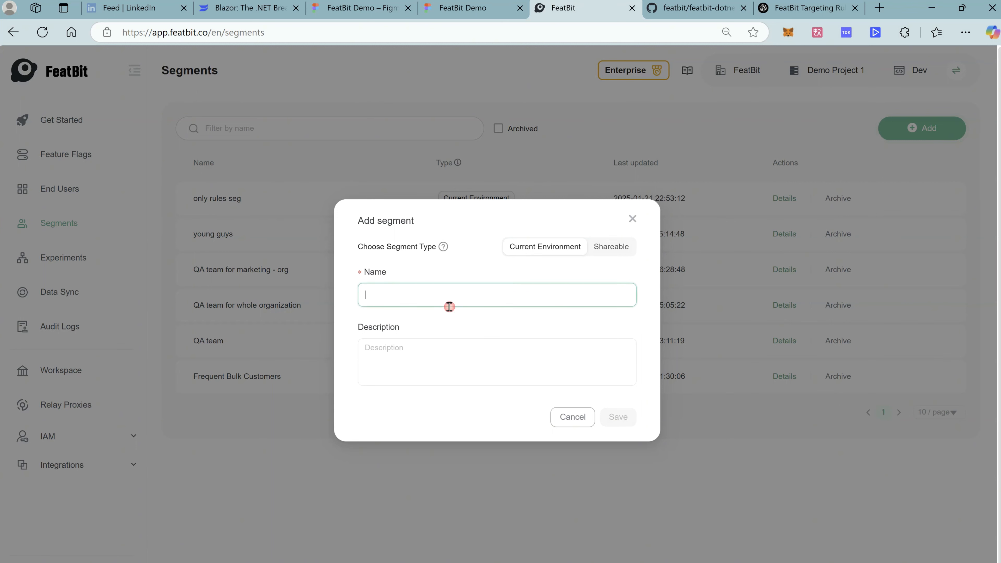
text(0001 and 2 test group)
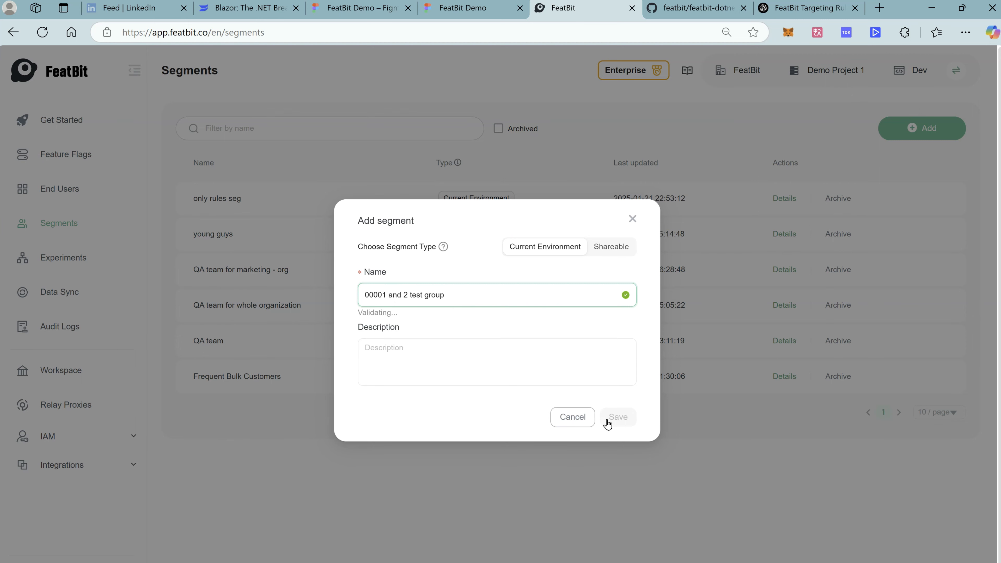
click(626, 417)
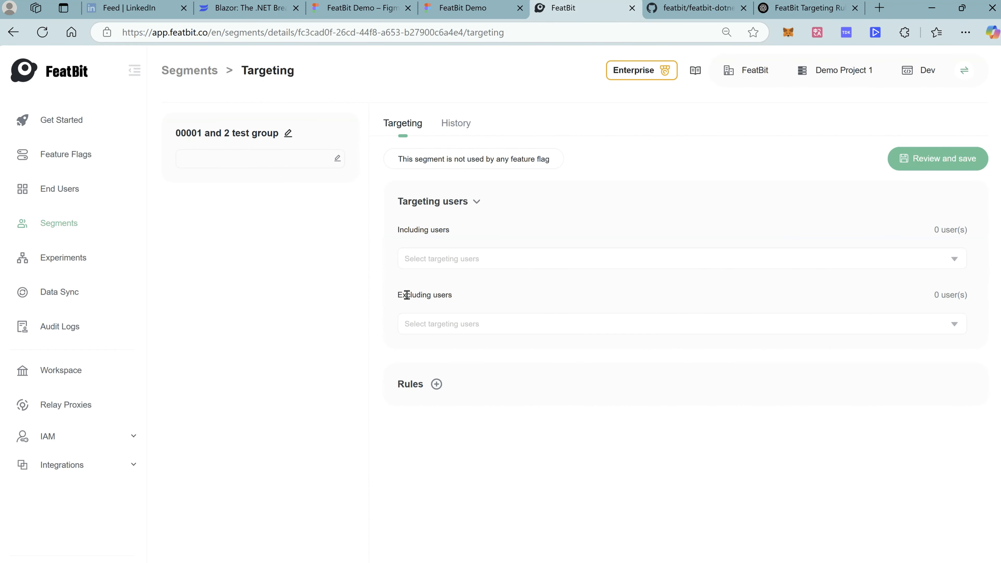
Add a rule to the segment and put Client 00002 and Client 00001 among its including users.
click(437, 385)
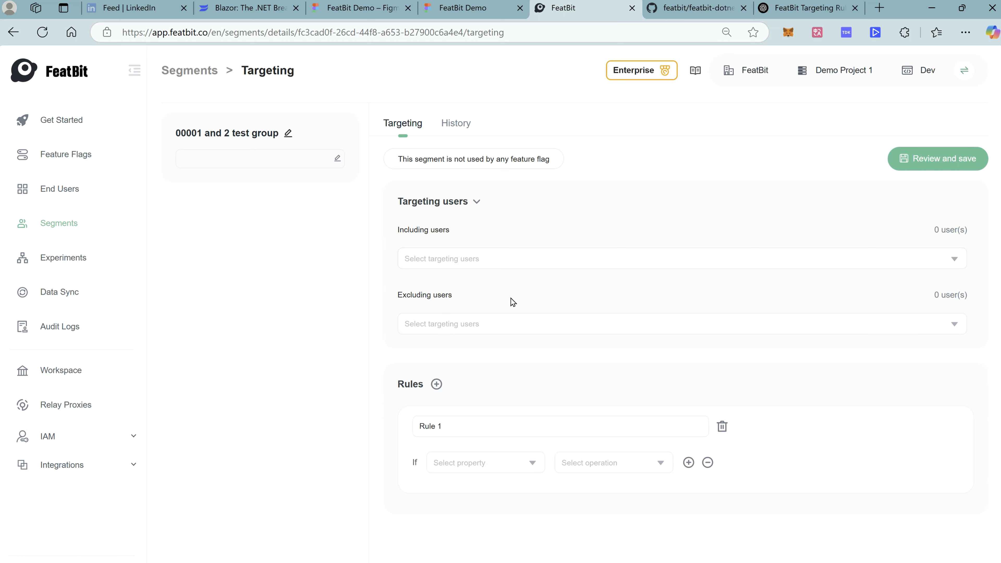
click(512, 263)
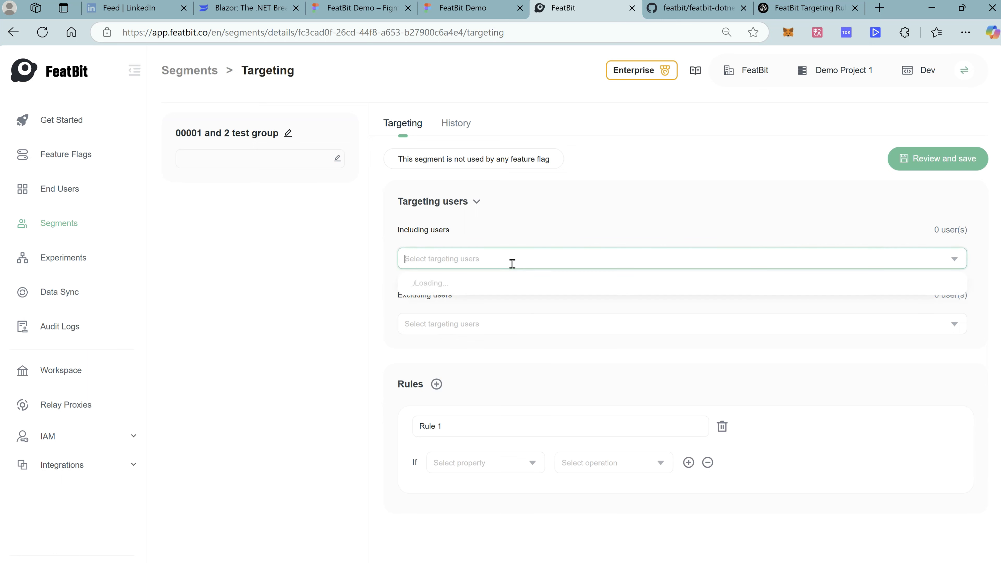
text(00001)
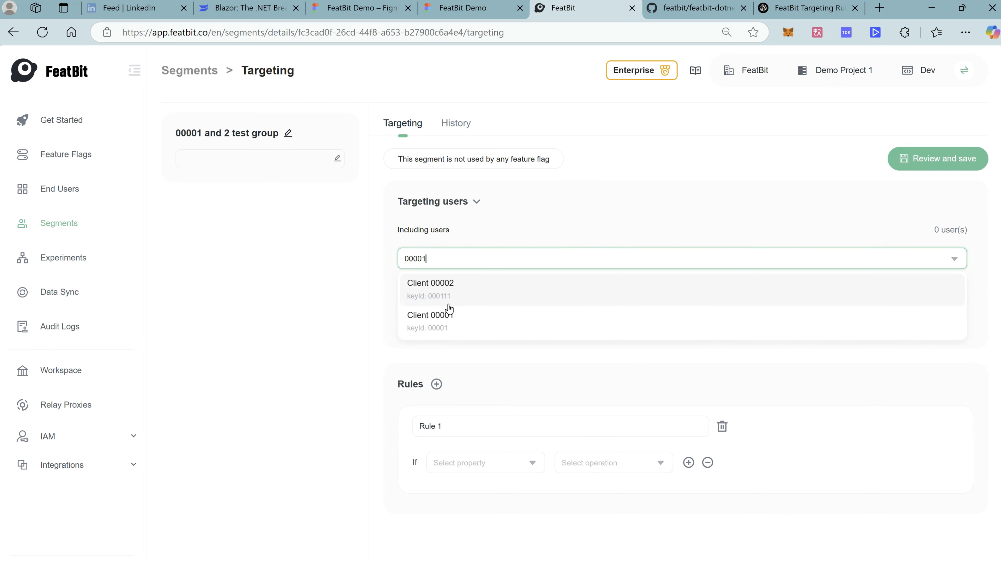
click(477, 283)
click(497, 283)
text(00)
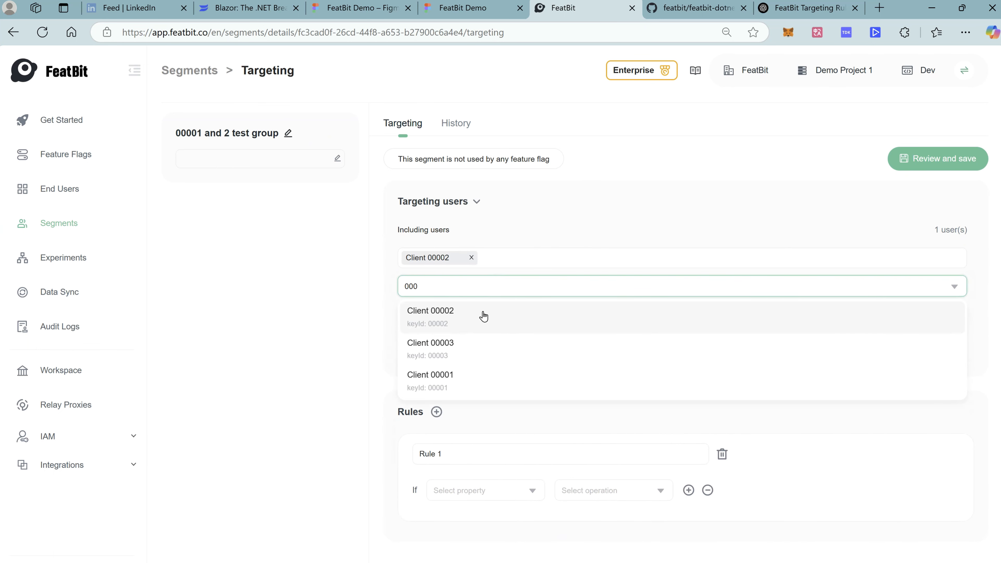
click(464, 385)
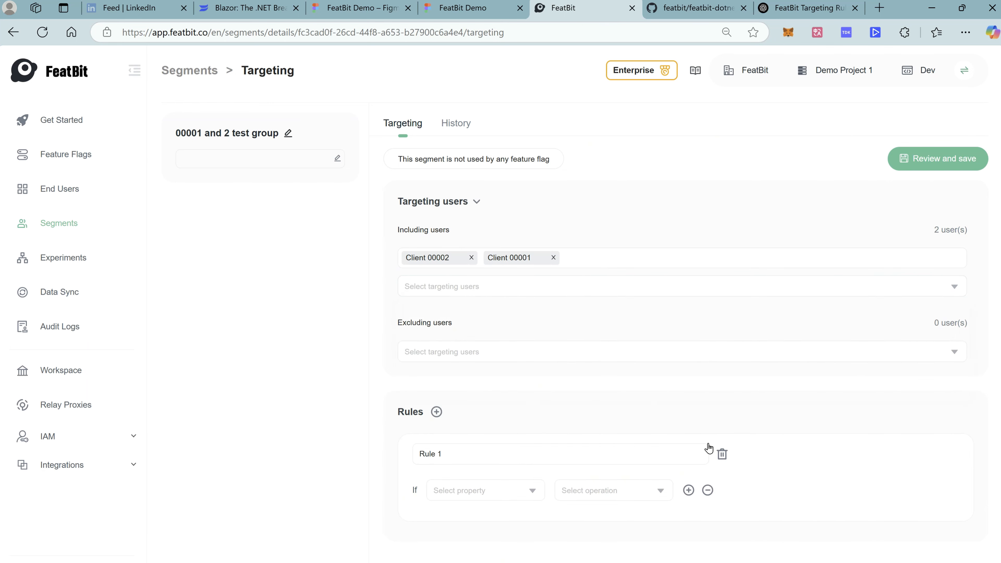
Delete the segment's empty Rule 1 and save the segment's changes.
click(723, 454)
click(706, 506)
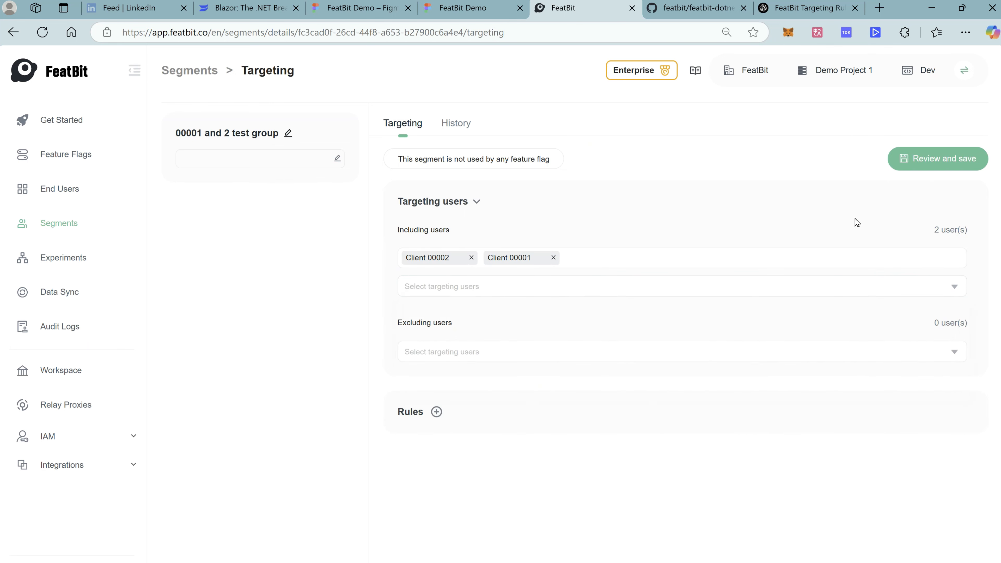
click(938, 158)
click(666, 414)
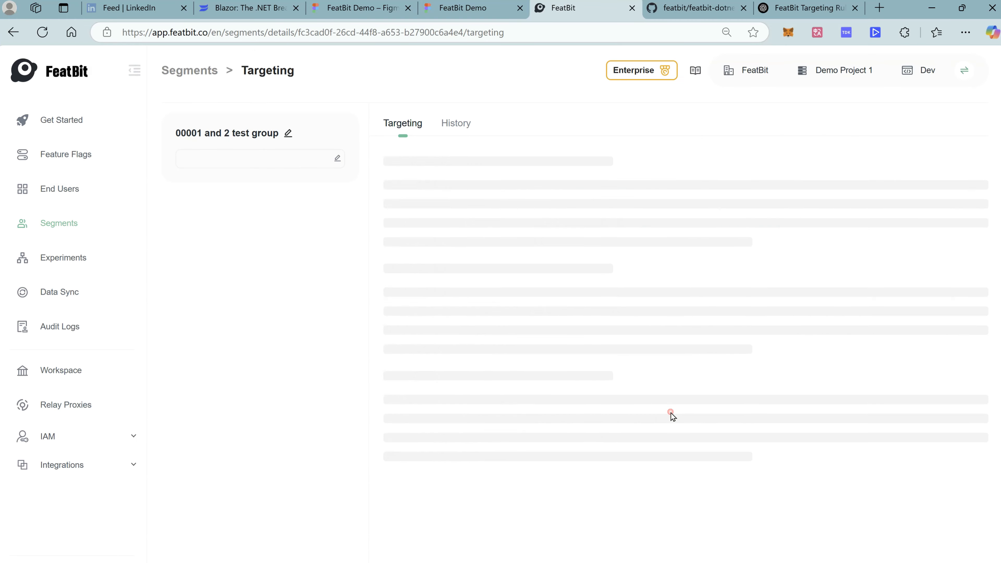
Open the custom-report feature flag and add a targeting rule named "reusable segment".
click(78, 157)
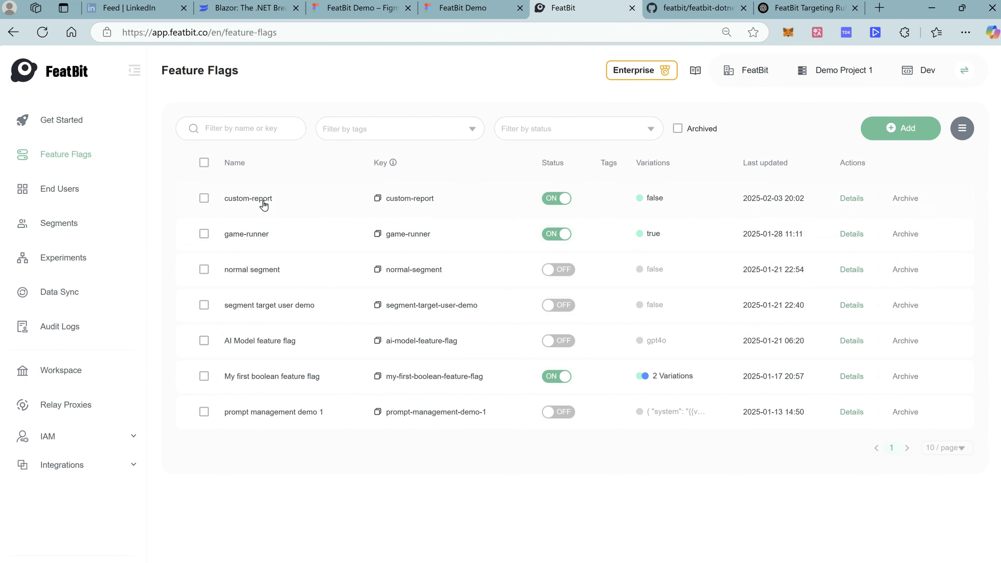
click(263, 200)
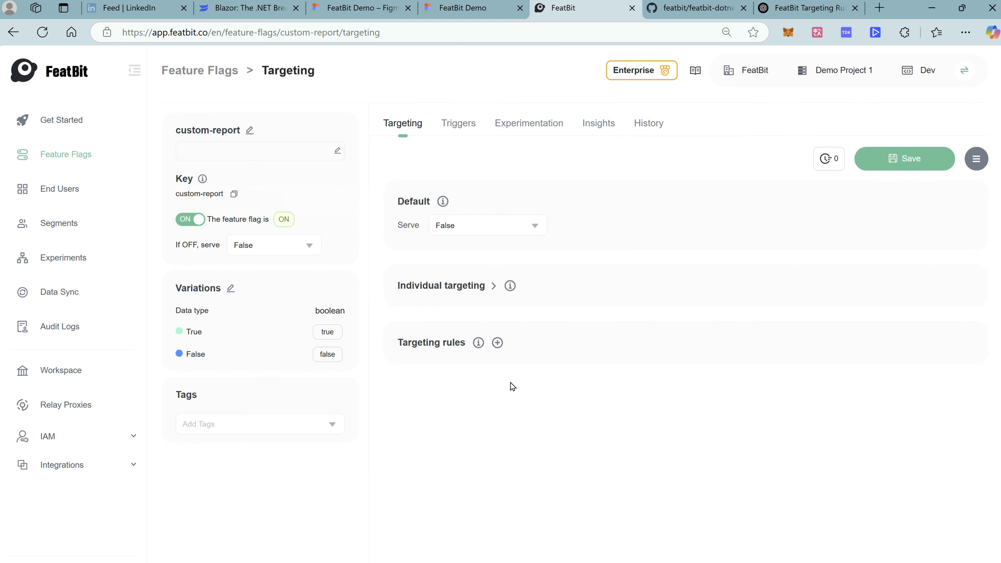
click(497, 343)
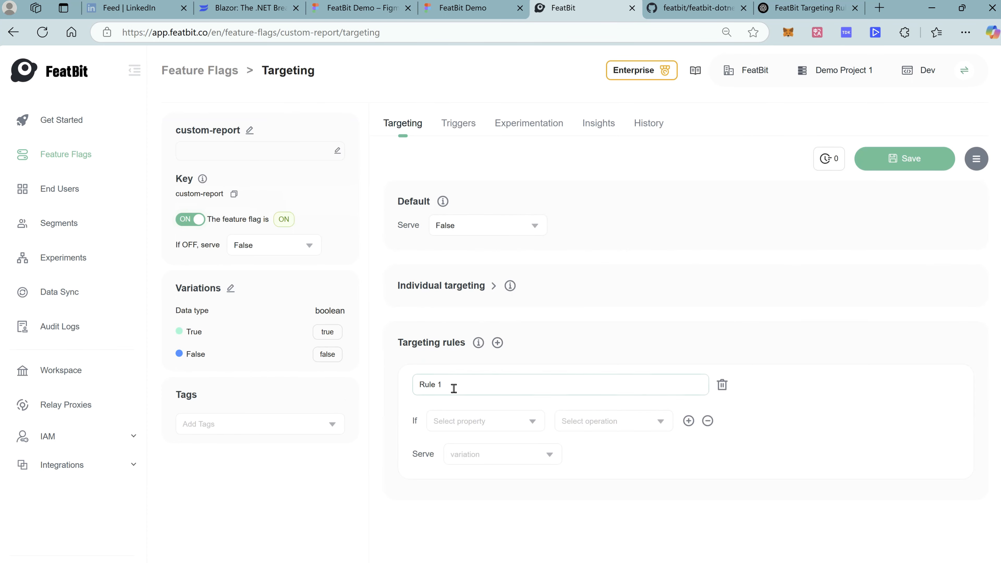
triple_click(461, 386)
text(re)
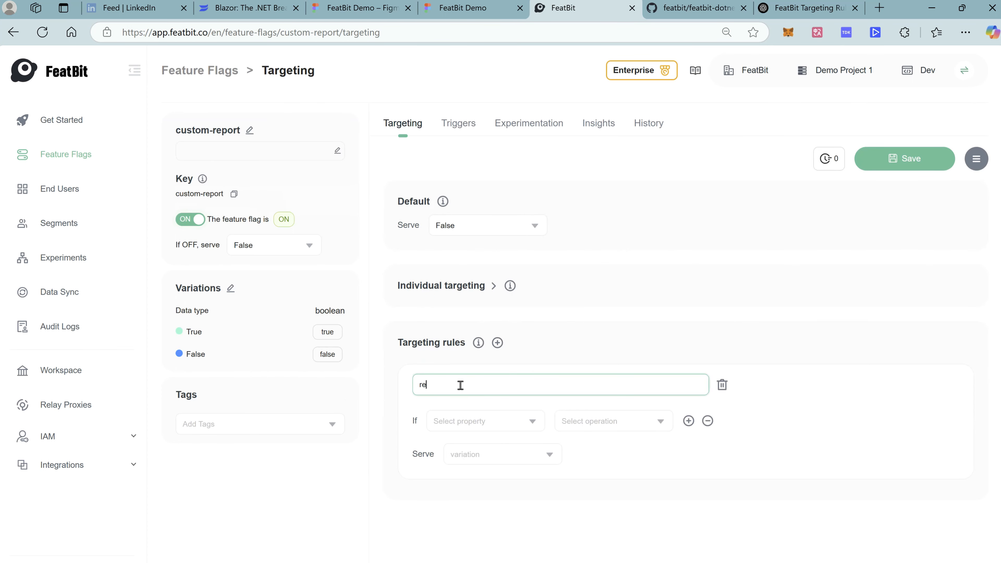
text(usable sgegment)
Make the rule serve True if "User is in segment" matches "00001 and 2 test group", and save the flag's changes.
click(523, 413)
click(458, 445)
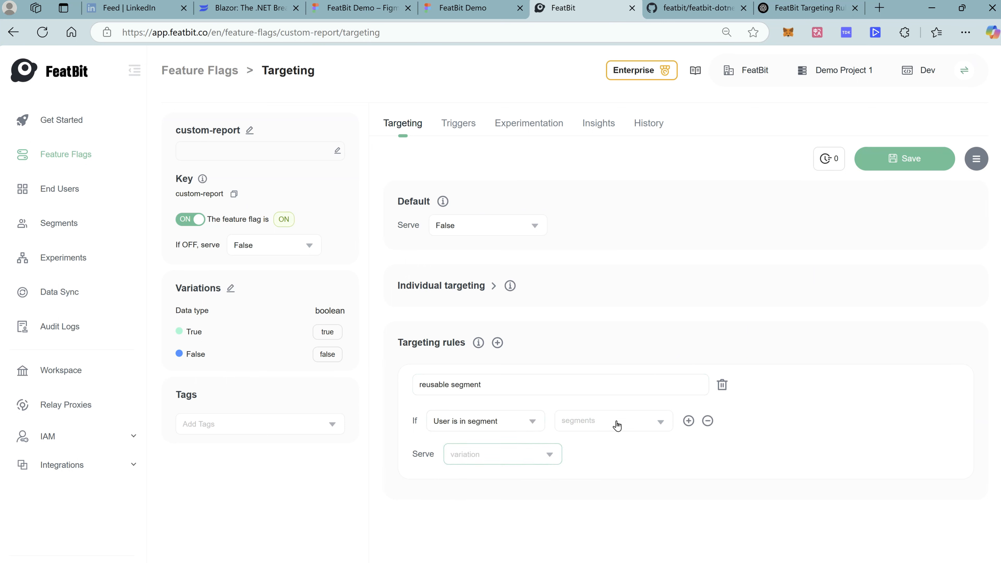
click(617, 422)
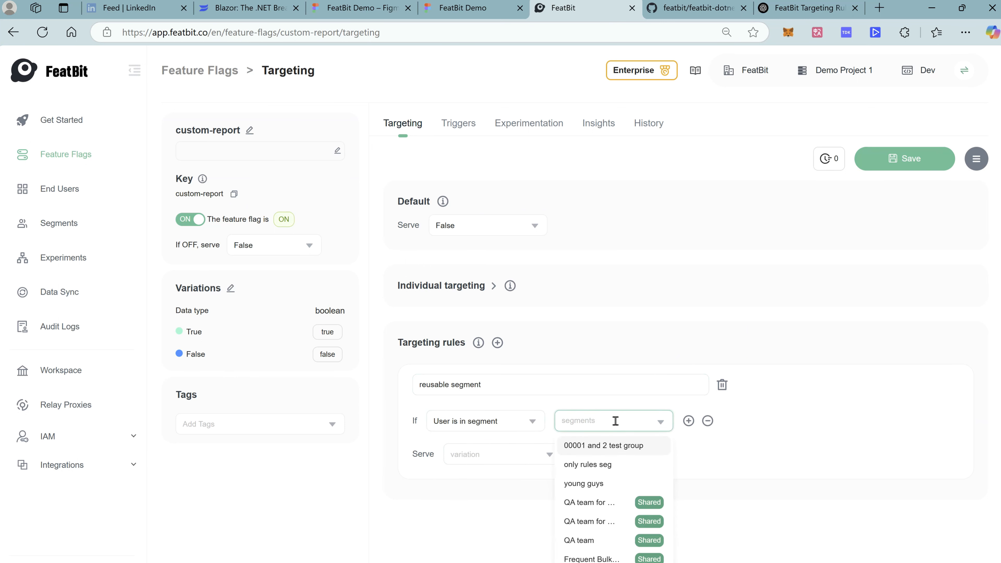
click(599, 446)
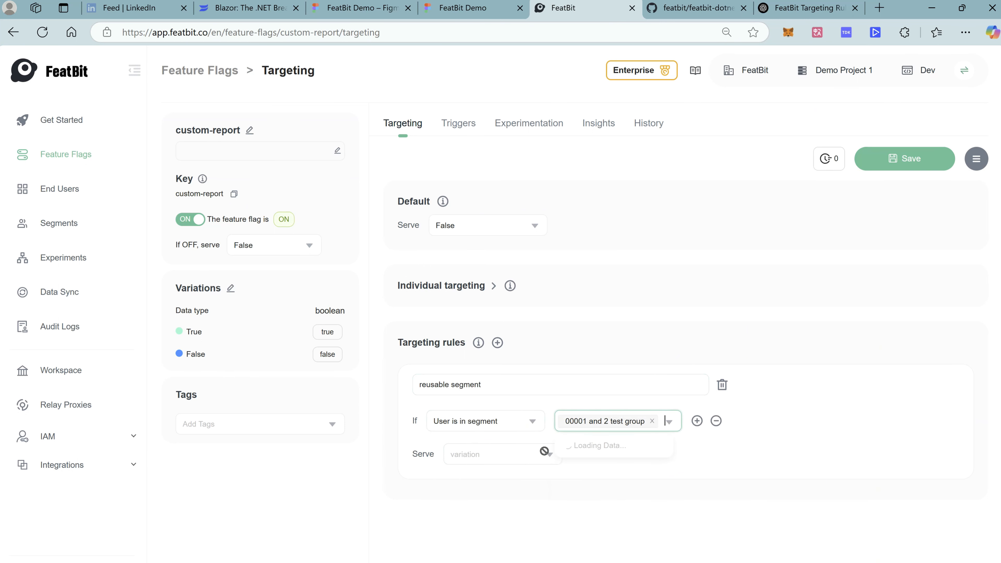
click(523, 459)
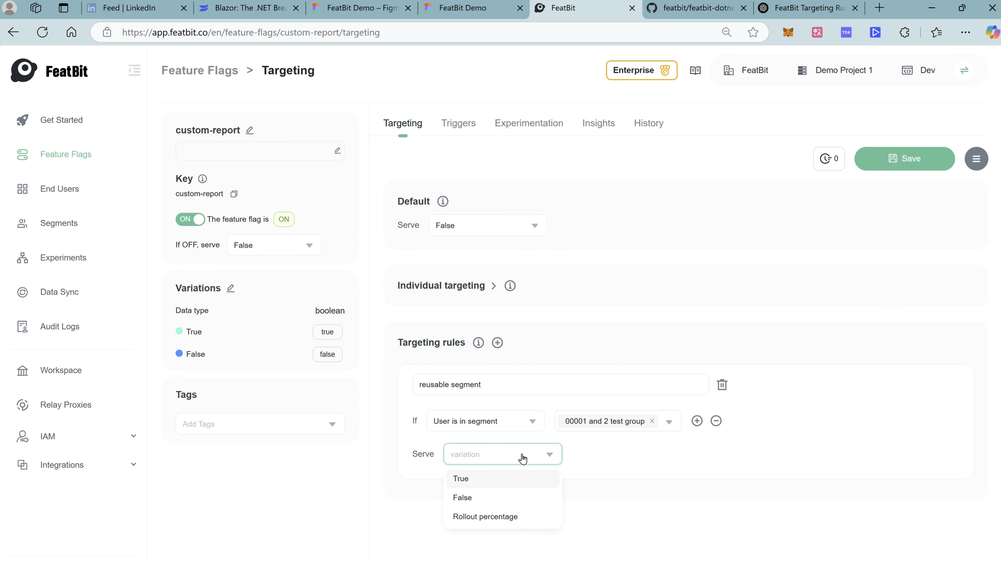
click(491, 476)
click(883, 168)
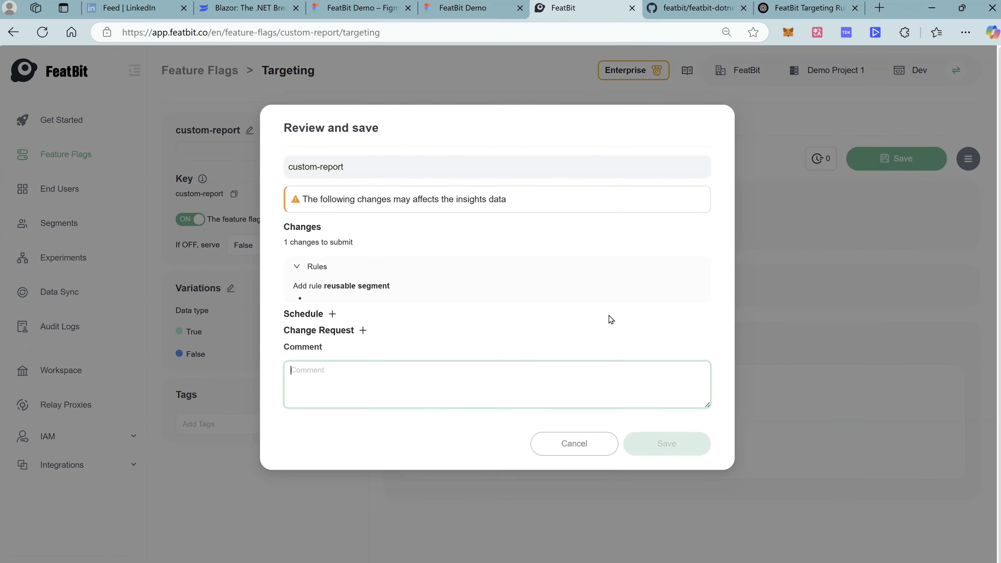
click(669, 466)
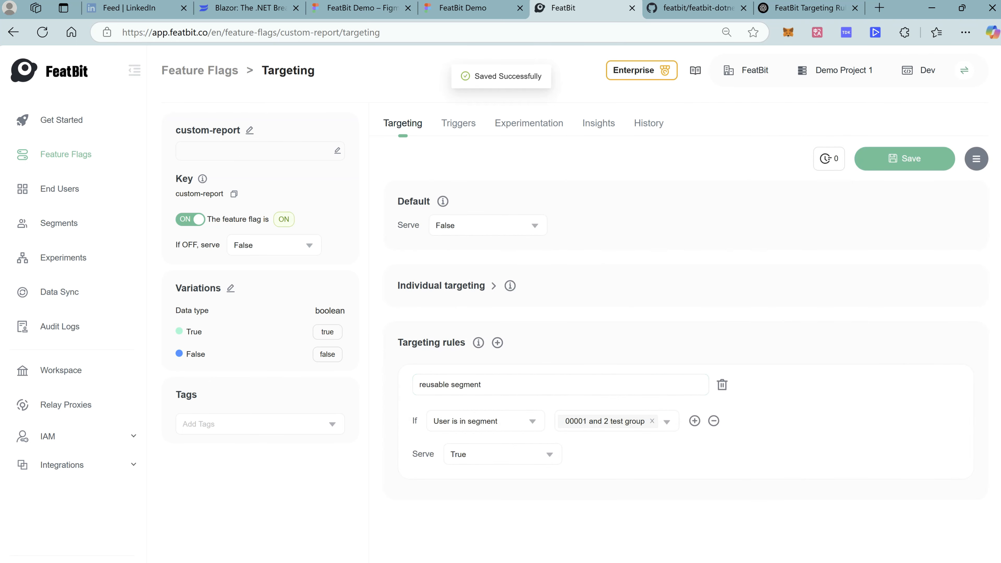
Switch to Postman and resend the GetReport request for Client 00001.
click(423, 562)
click(547, 296)
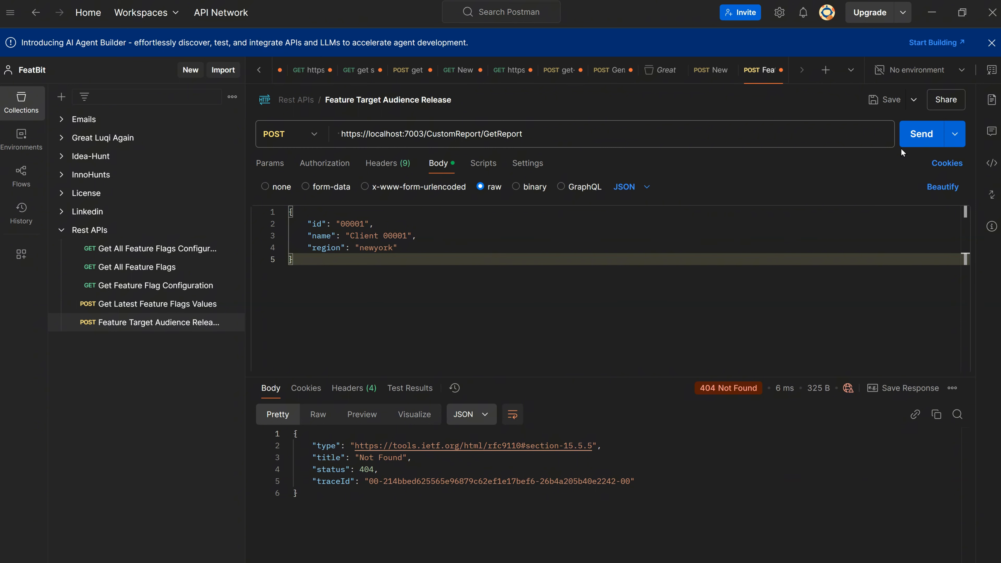
click(906, 142)
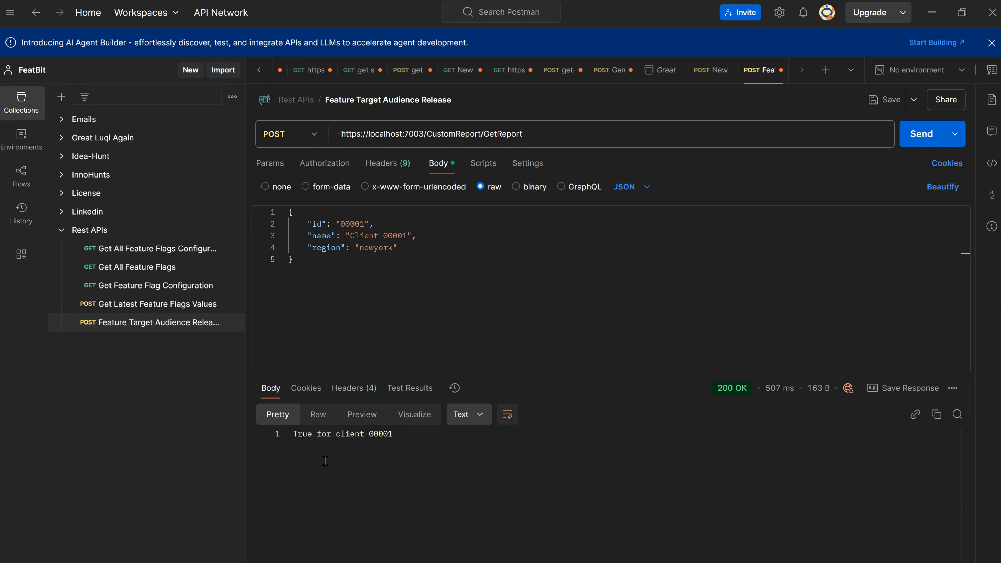
click(632, 267)
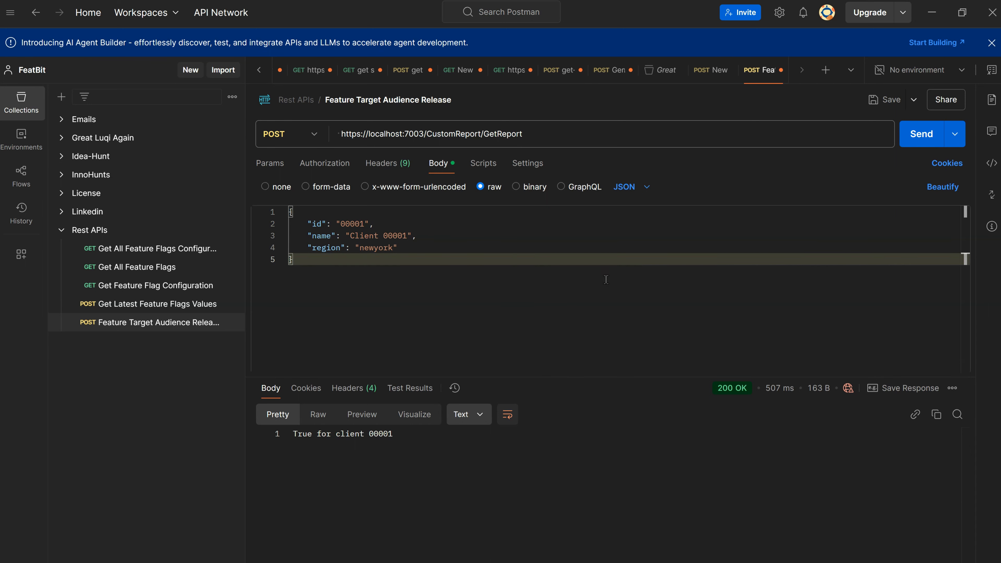
Set the request body's id to 00005 and name to "Client 00005", and send the GetReport request.
click(361, 224)
key(Delete)
text(5)
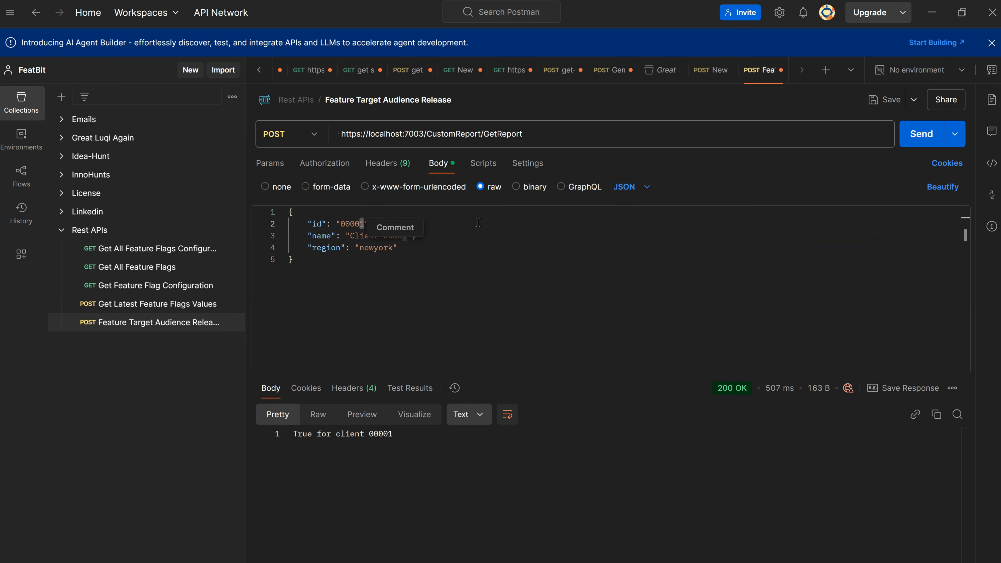
click(446, 238)
key(Left)
key(Left)
key(shift+Left)
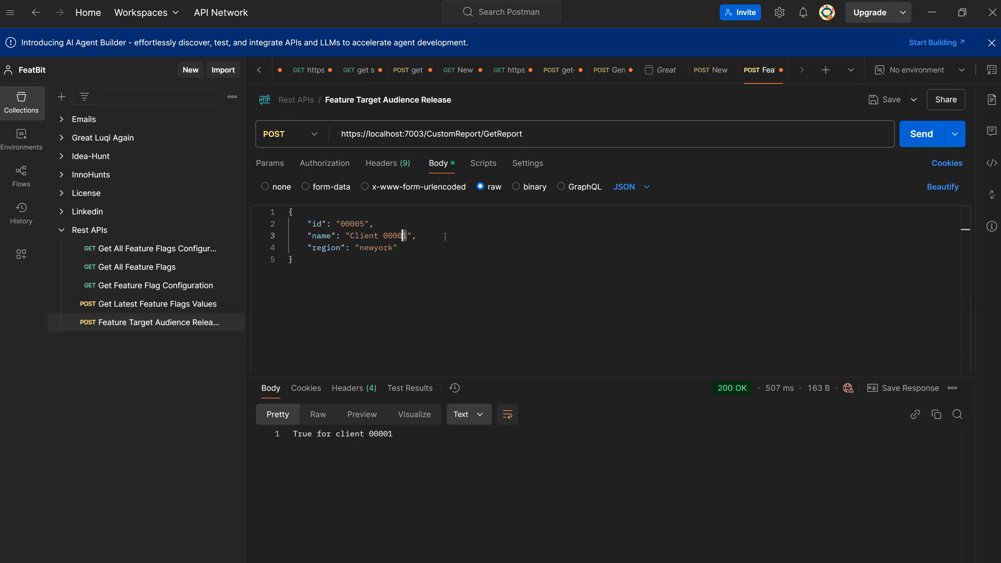
text(5)
click(921, 134)
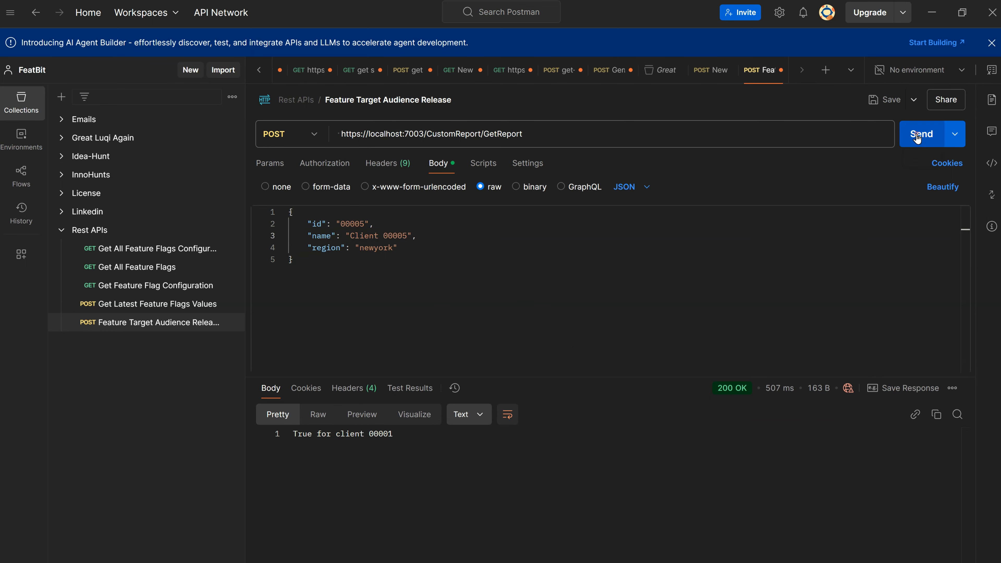
click(597, 301)
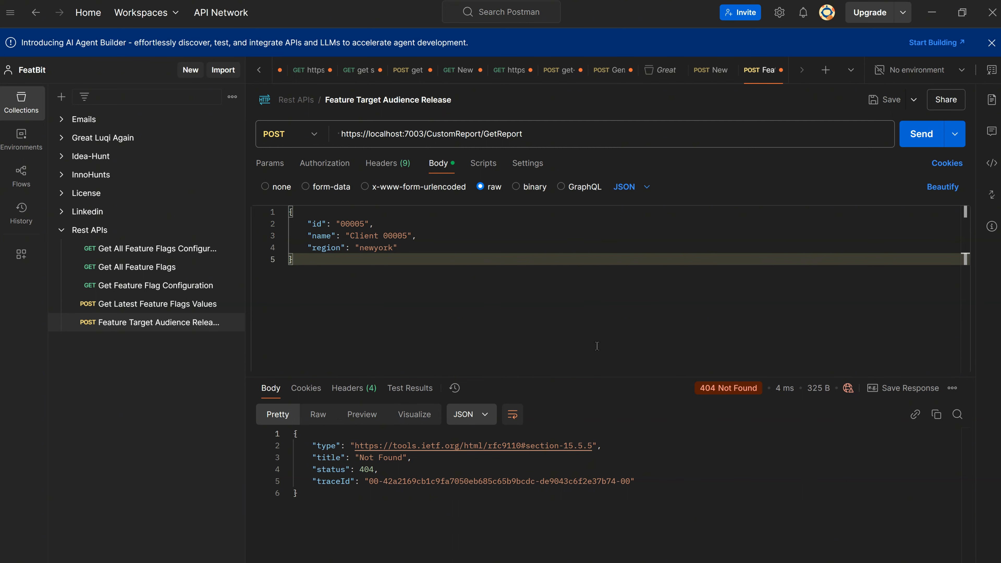
Switch to the Figma demo design in the browser and deselect the text listing the three ways.
key(alt+Tab)
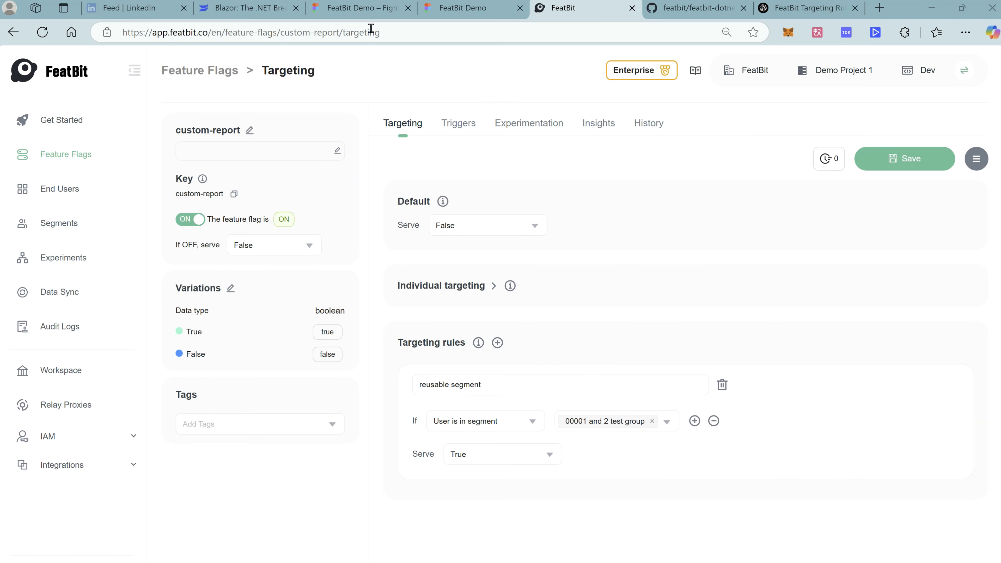
click(348, 6)
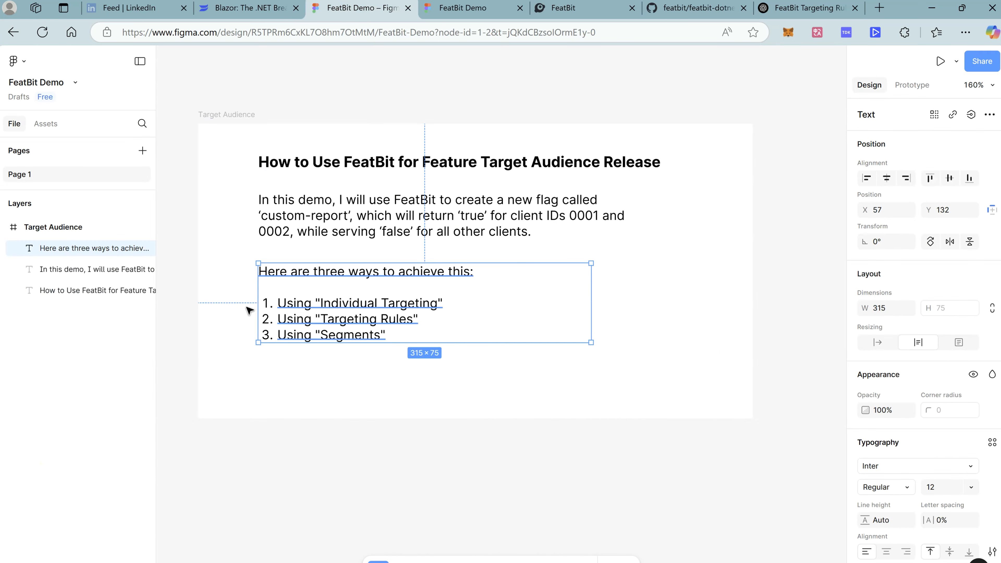
click(236, 417)
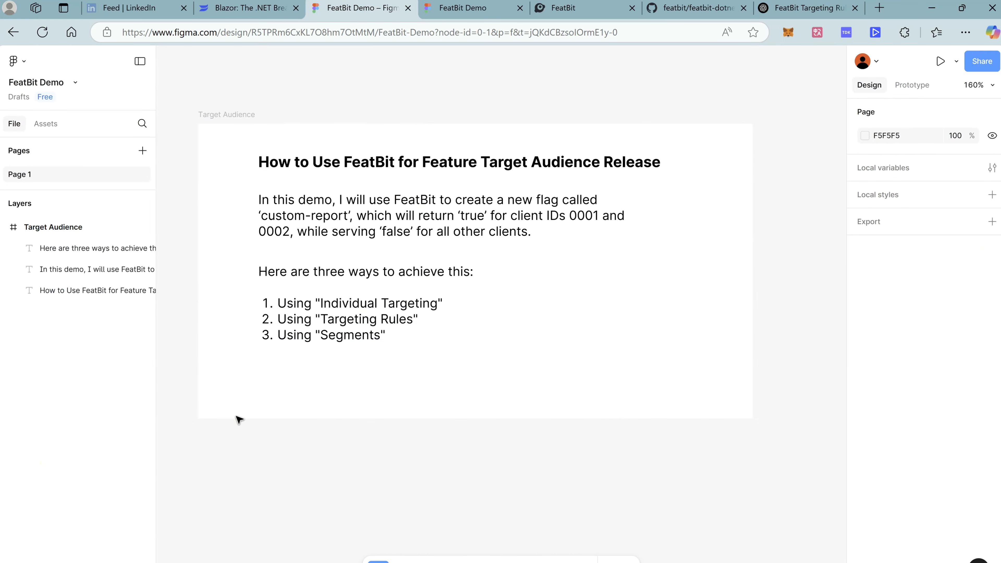